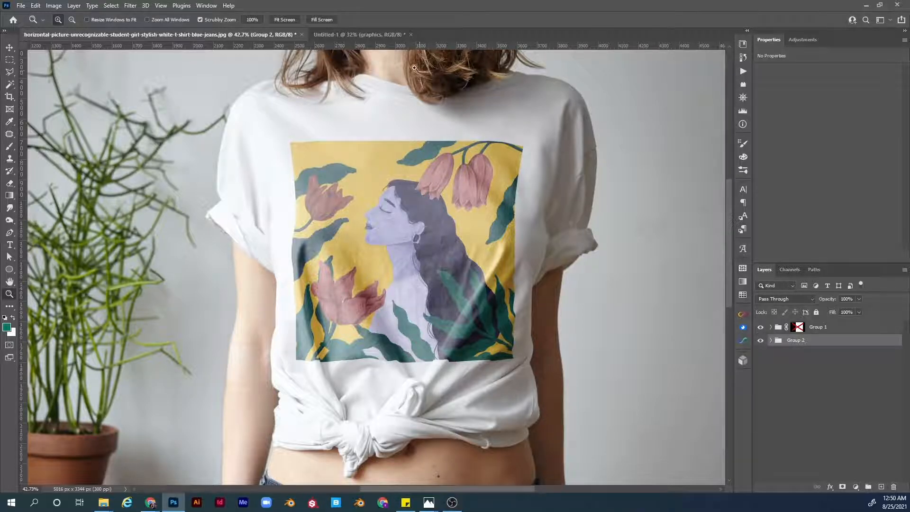
Step: Switch to the Untitled-1 document, then show and select the graphics layer
left_click(375, 38)
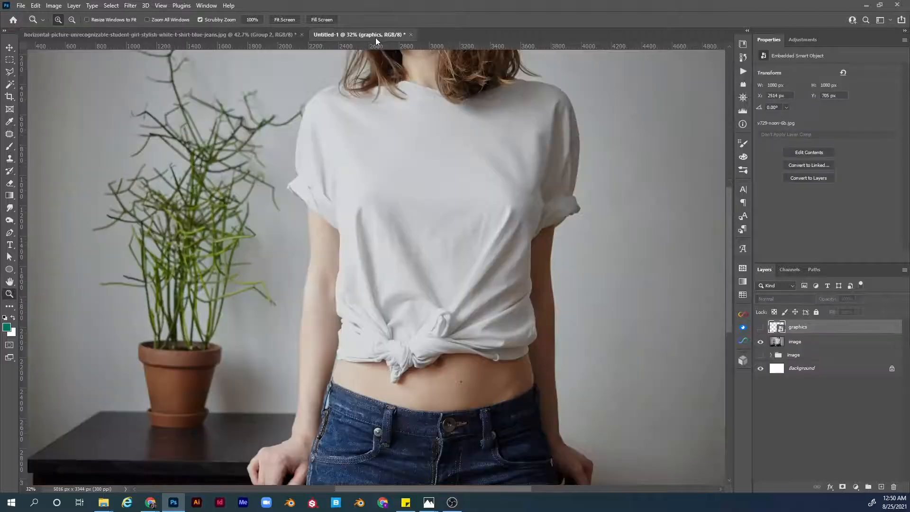
left_click(792, 342)
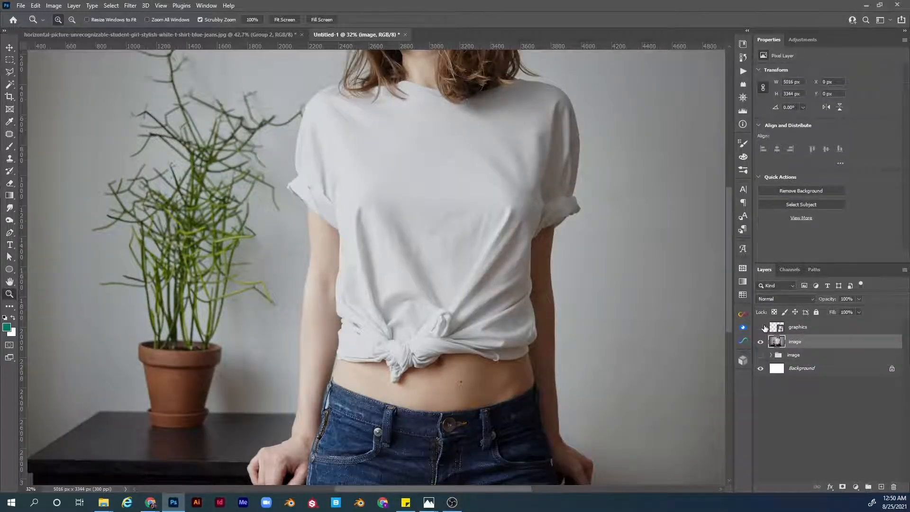
left_click(760, 327)
left_click(797, 333)
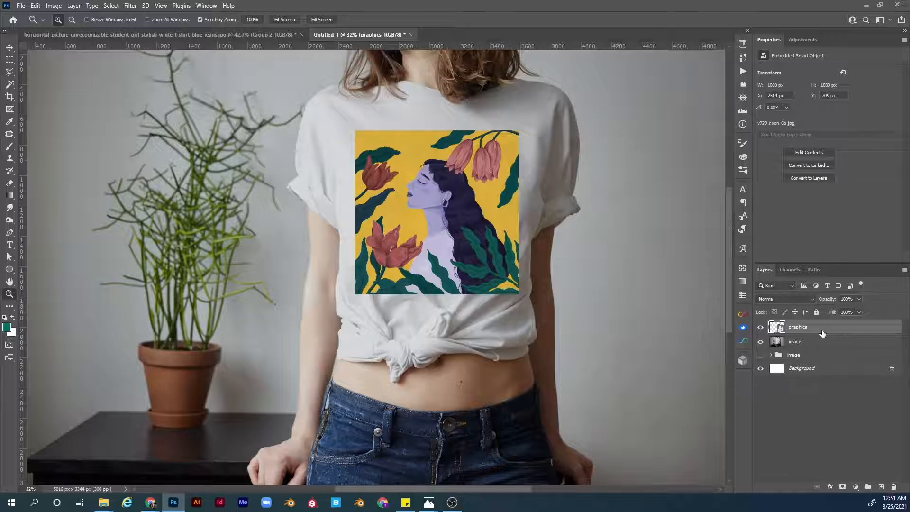
Step: Duplicate the graphics layer, delete the copy, and undo the deletion
key("ctrl+j")
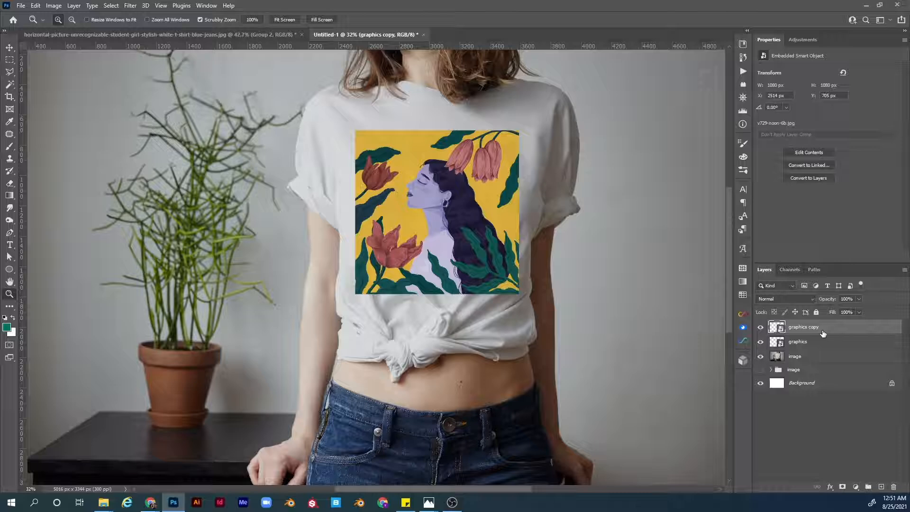
key("Delete")
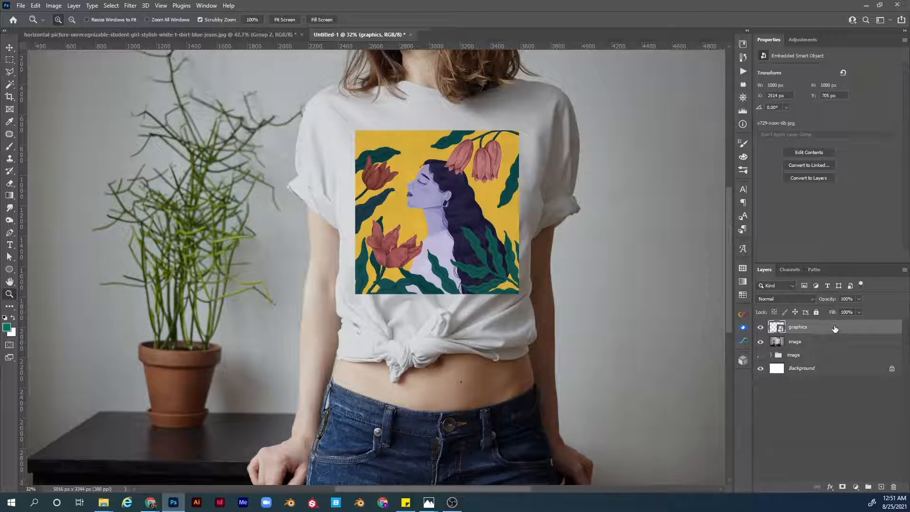
key("ctrl+alt+z")
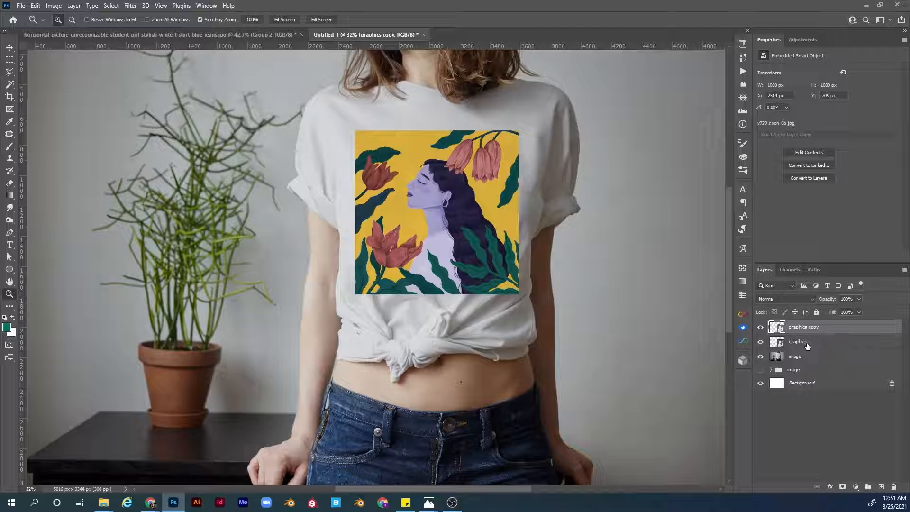
Step: Hide the original graphics layer and set the graphics copy layer's blend mode to Multiply
left_click(760, 342)
left_click(802, 300)
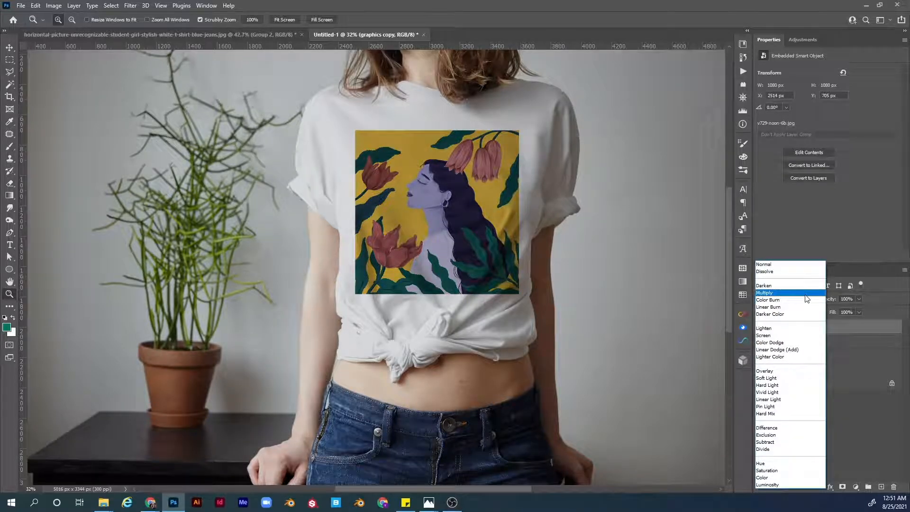
left_click(805, 294)
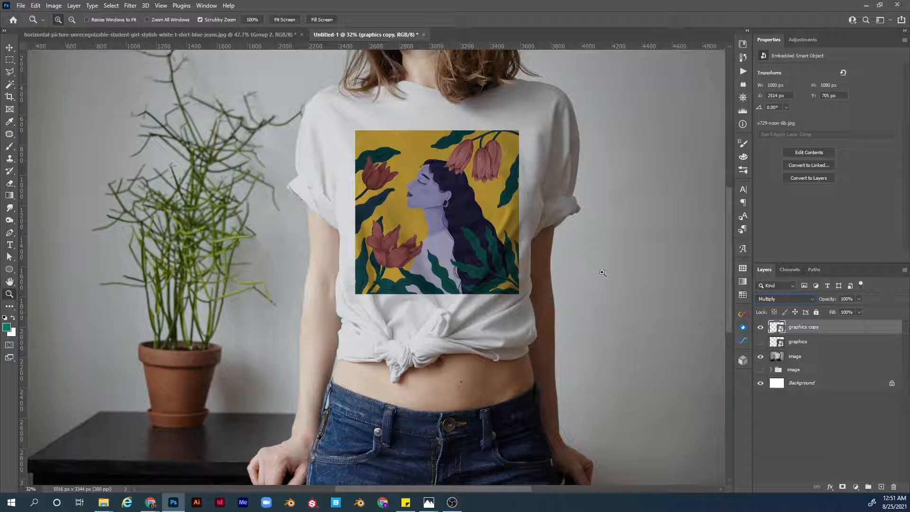
Step: Zoom into the design and start a free transform in Warp mode with a 3 x 3 grid
left_click_drag(471, 197, 510, 245)
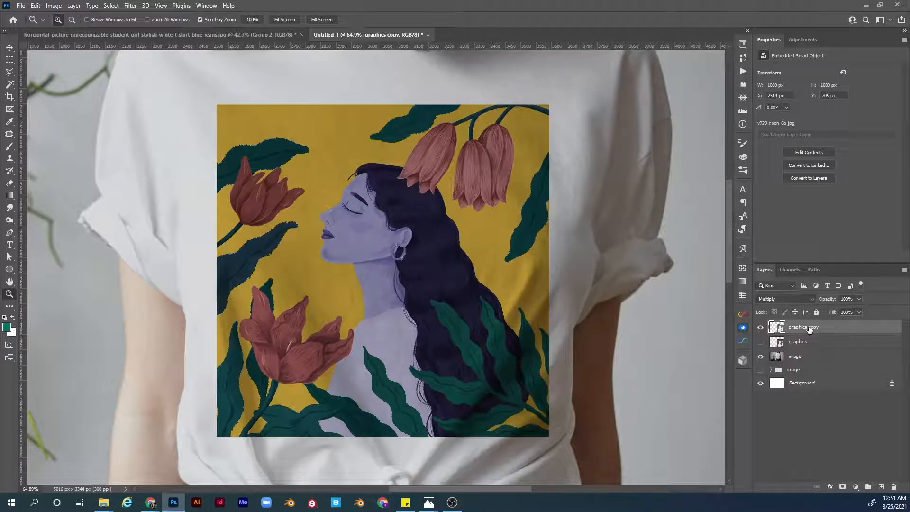
key("ctrl+t")
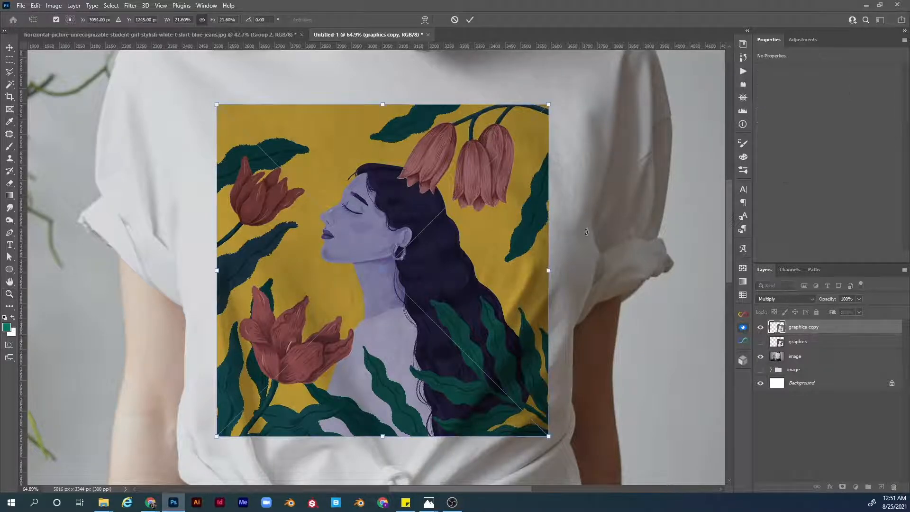
left_click(424, 20)
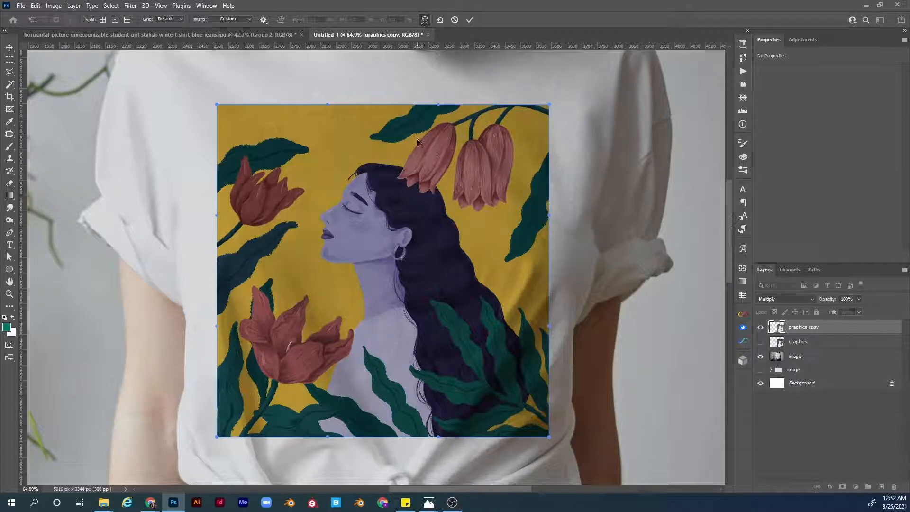
left_click(163, 19)
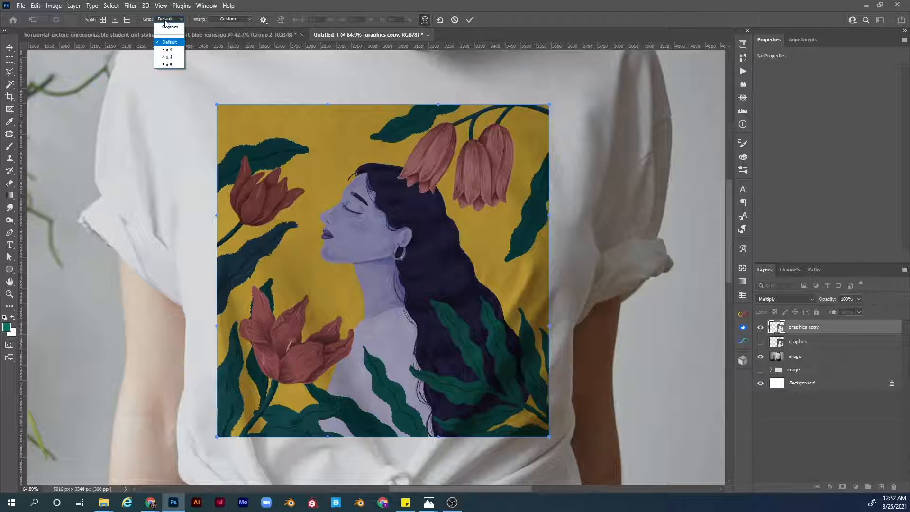
left_click(173, 49)
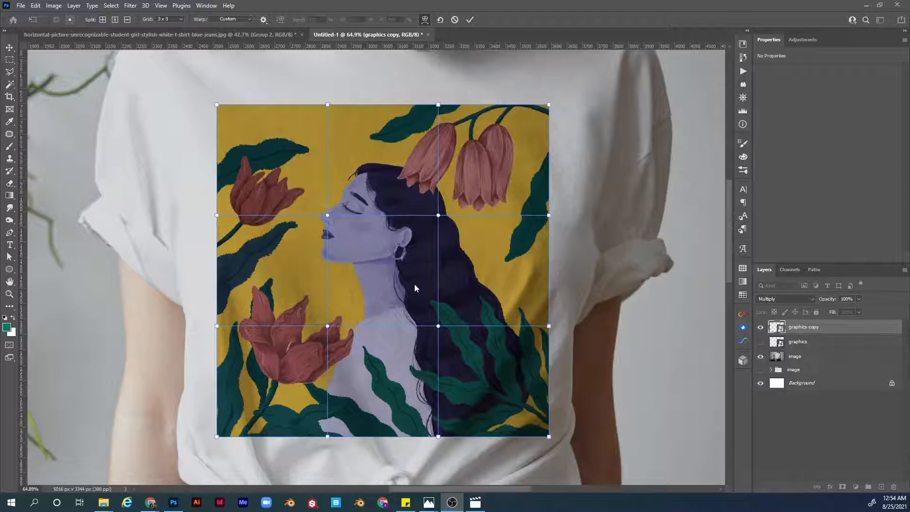
Step: Add a horizontal warp split across the lower part of the design
right_click(409, 300)
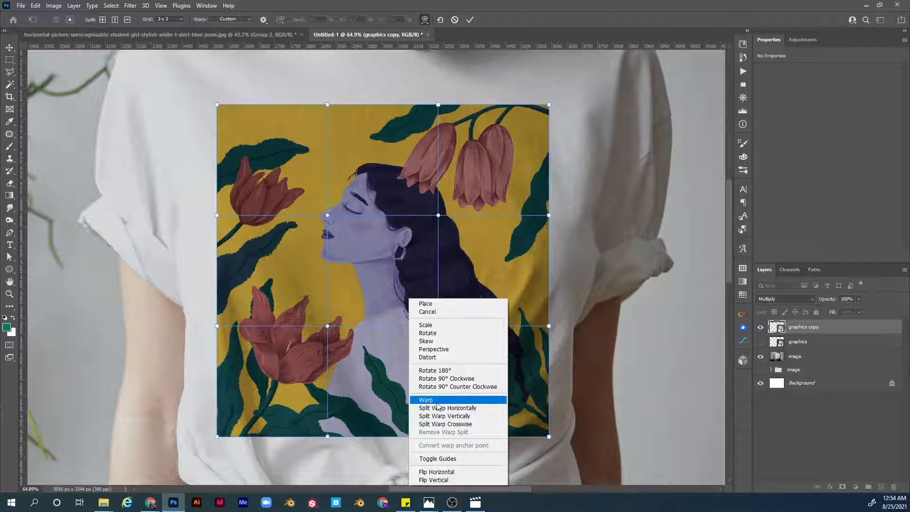
left_click(462, 409)
left_click(408, 374)
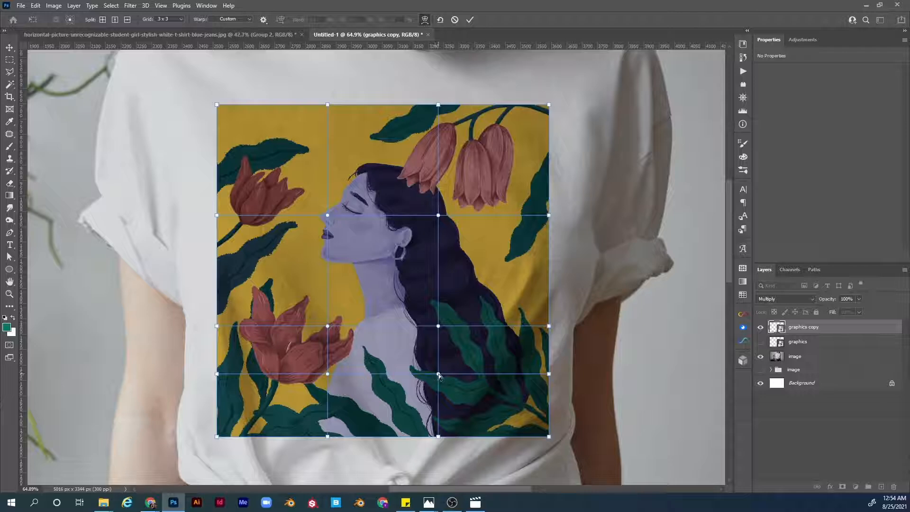
Step: Add a vertical warp split just right of the woman's face
right_click(401, 363)
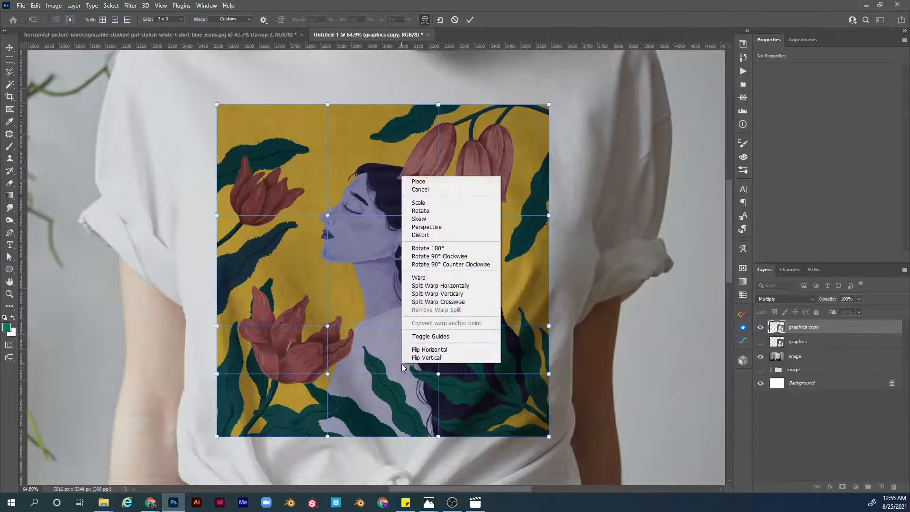
left_click(443, 294)
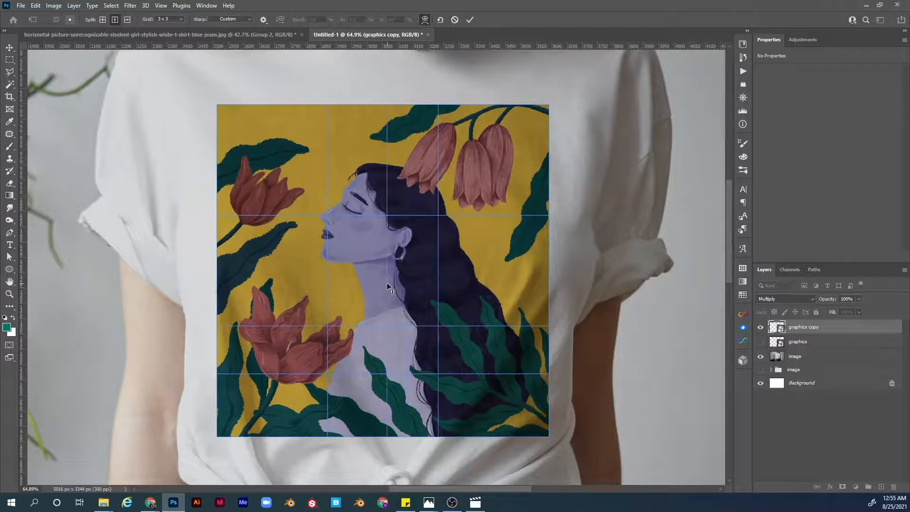
left_click(388, 223)
Step: Add a crosswise warp split in the right part of the design near her hair
right_click(422, 290)
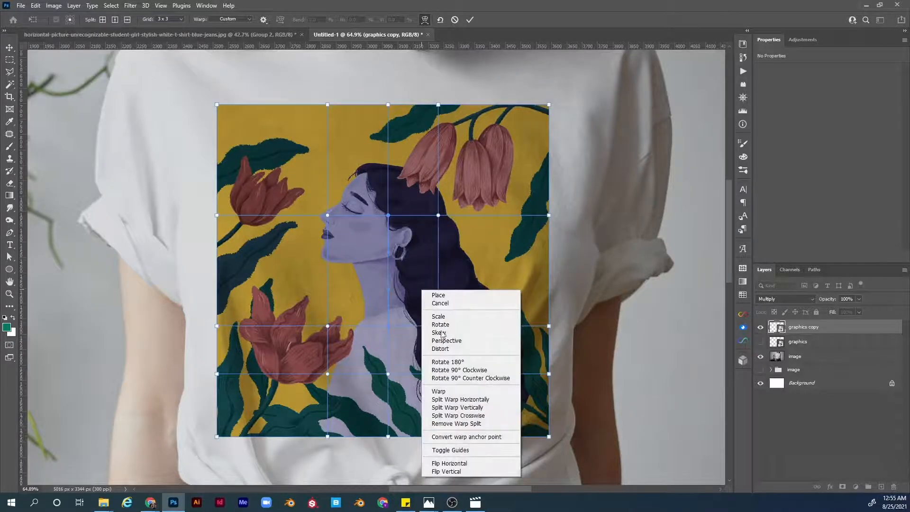
left_click(473, 416)
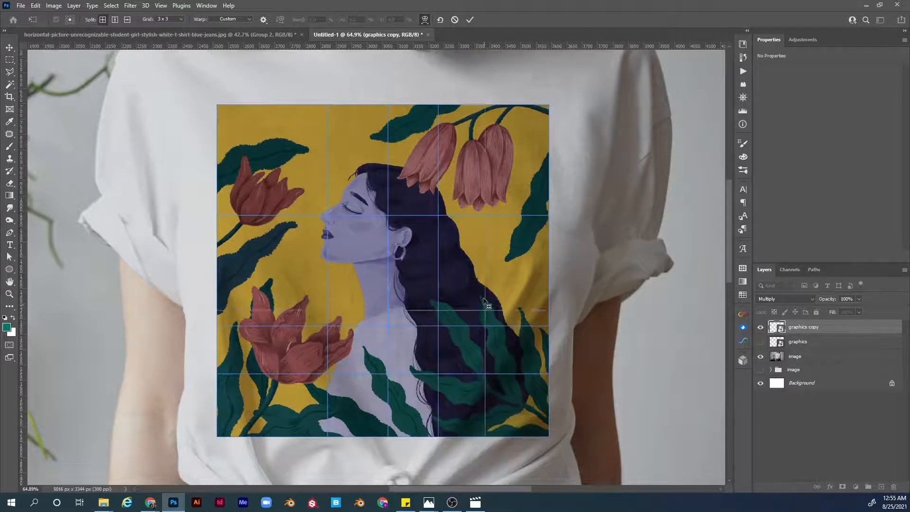
left_click(488, 260)
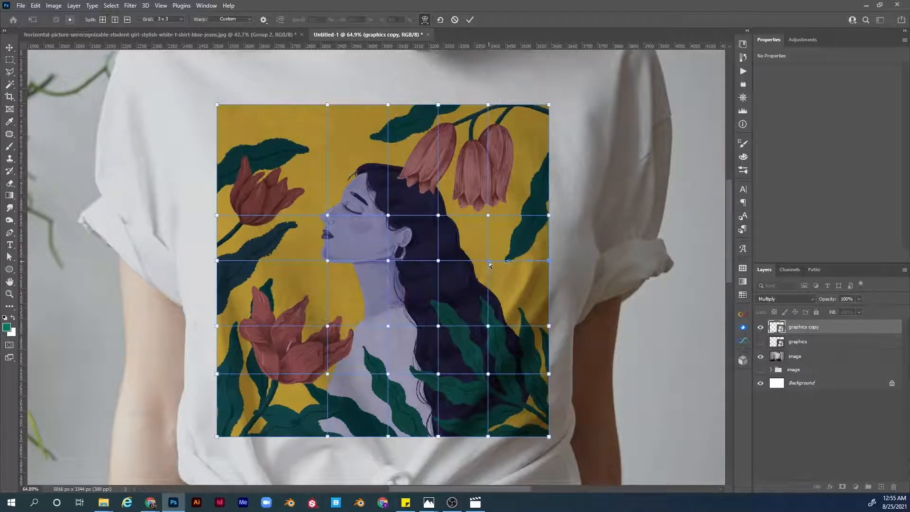
Step: Remove the warp split at the point under the cursor
right_click(462, 293)
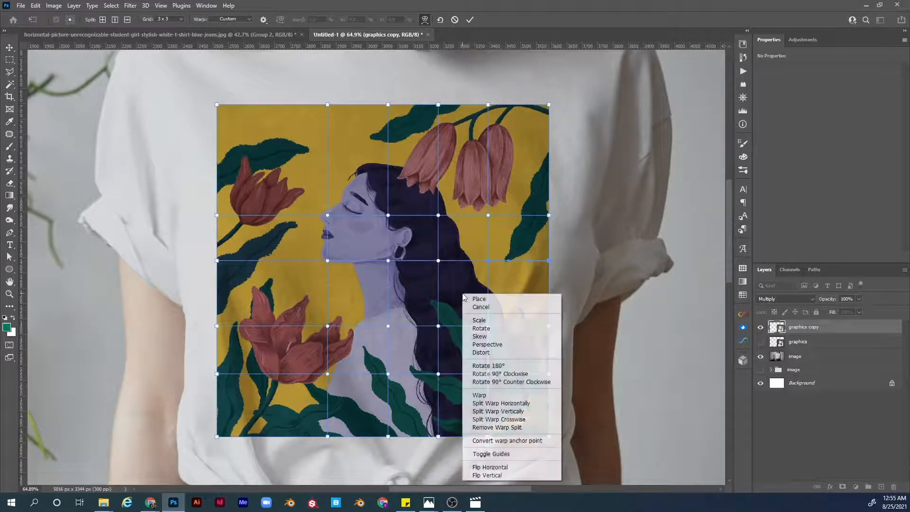
left_click(522, 428)
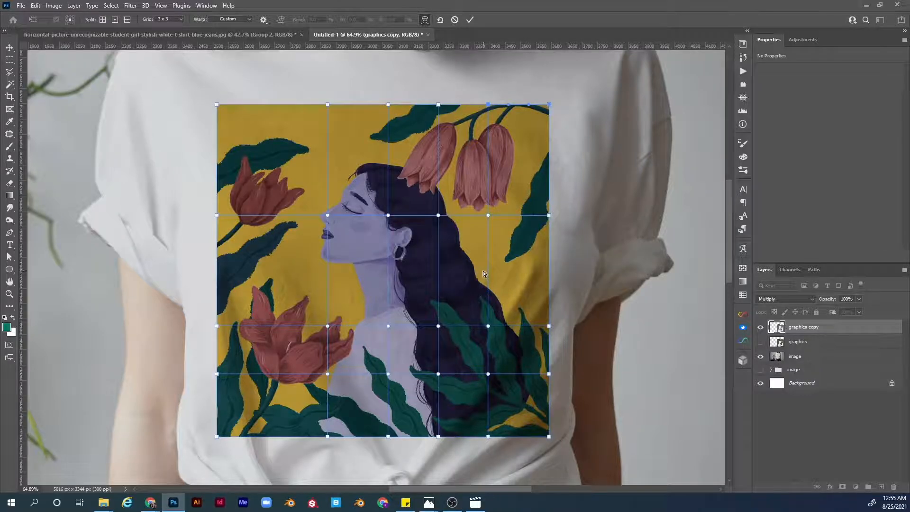
Step: Apply Convert warp anchor point to a warp point in the right part of the grid
right_click(476, 285)
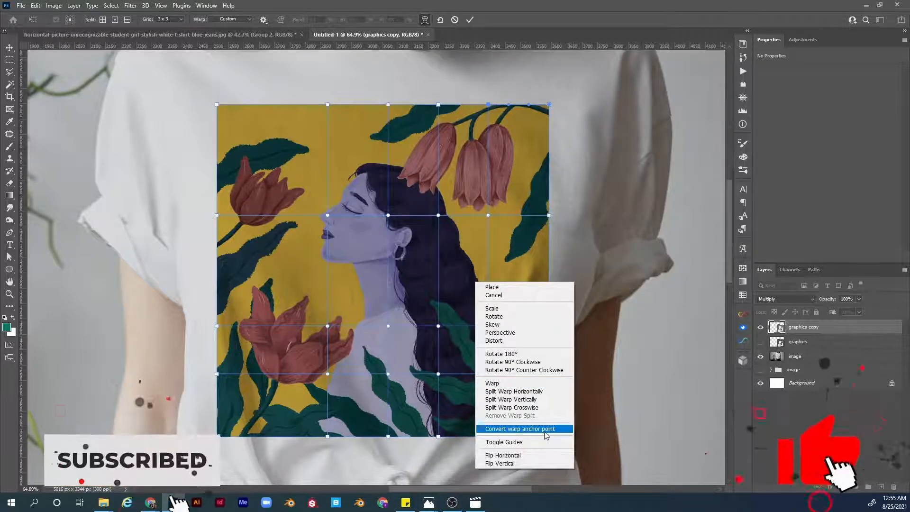
left_click(461, 404)
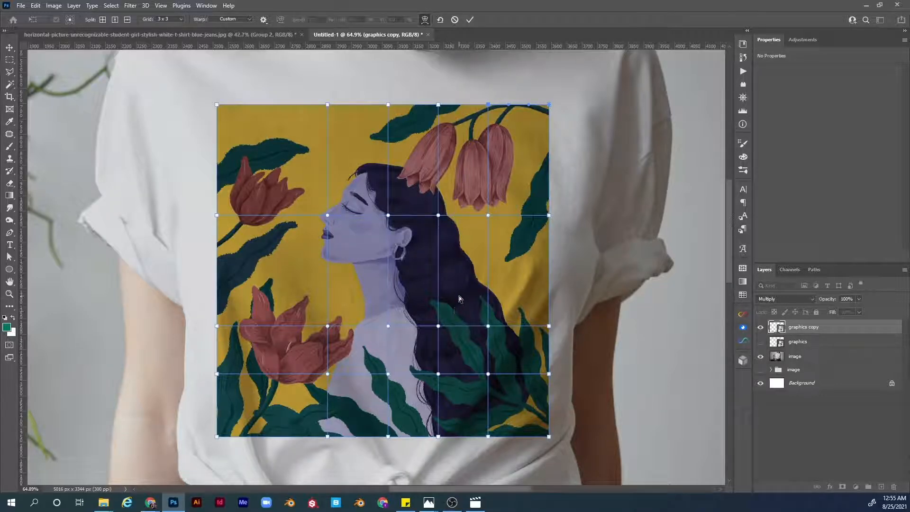
Step: Undo the added warp splits to return to the plain 3 x 3 warp grid
key("ctrl+alt+z")
key("ctrl+alt+z")
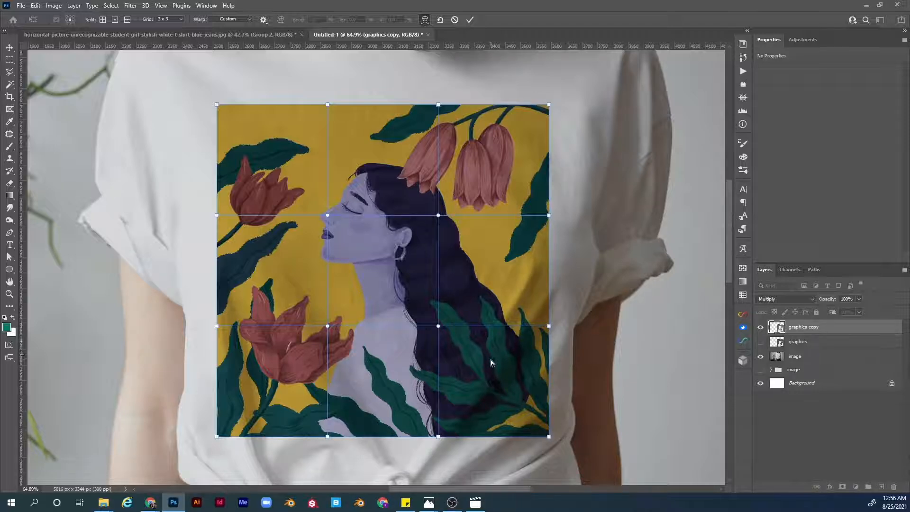
Step: Add a vertical warp split and a crosswise warp split near the design's lower-right corner
key("alt")
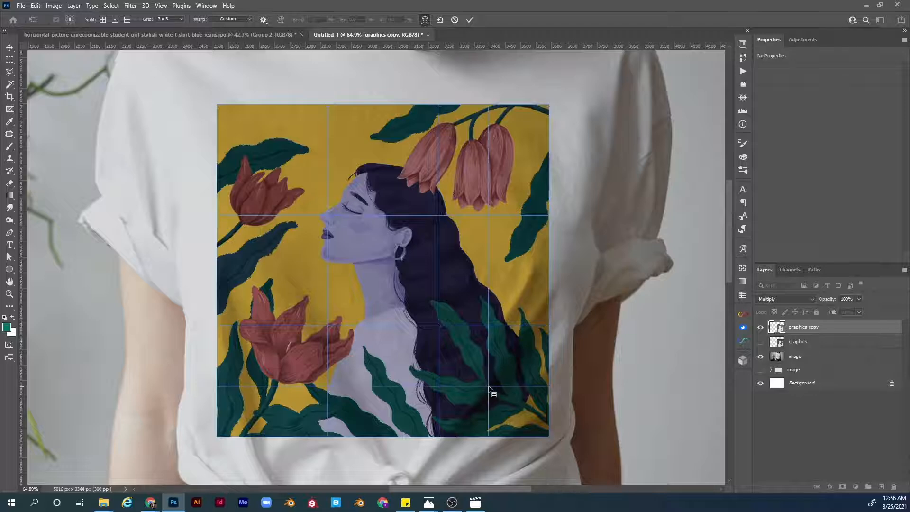
left_click_drag(505, 373, 502, 430)
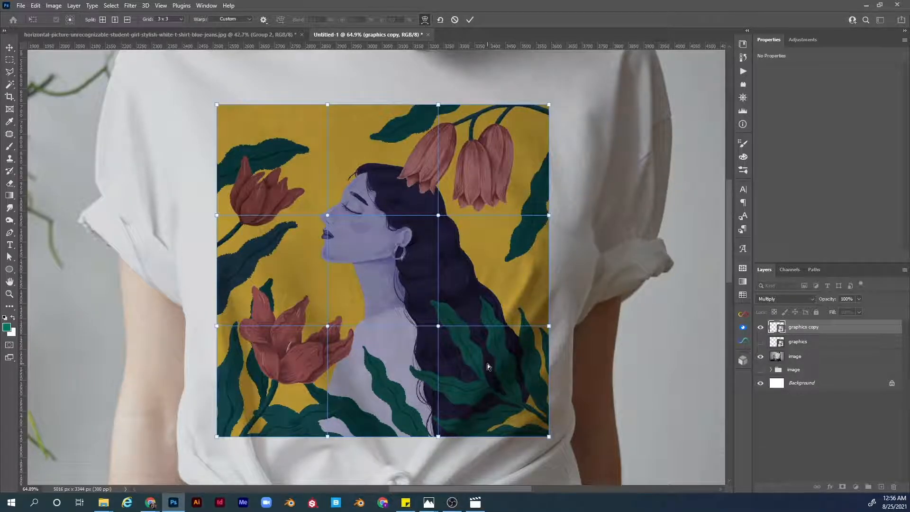
key("ctrl+1")
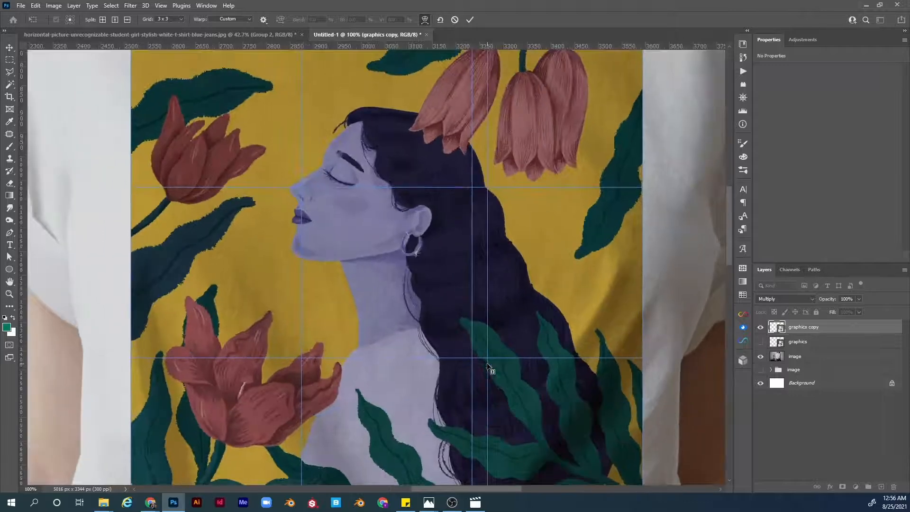
left_click_drag(538, 362, 493, 225)
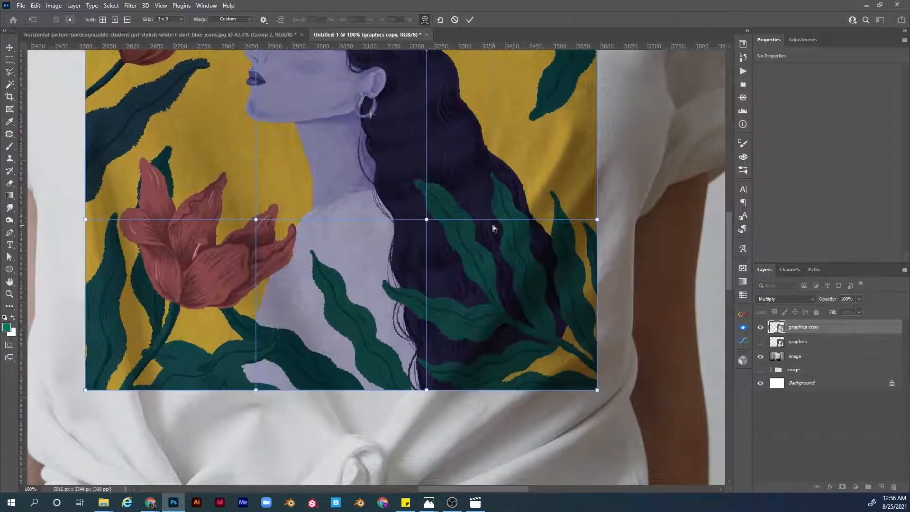
key("ctrl+plus")
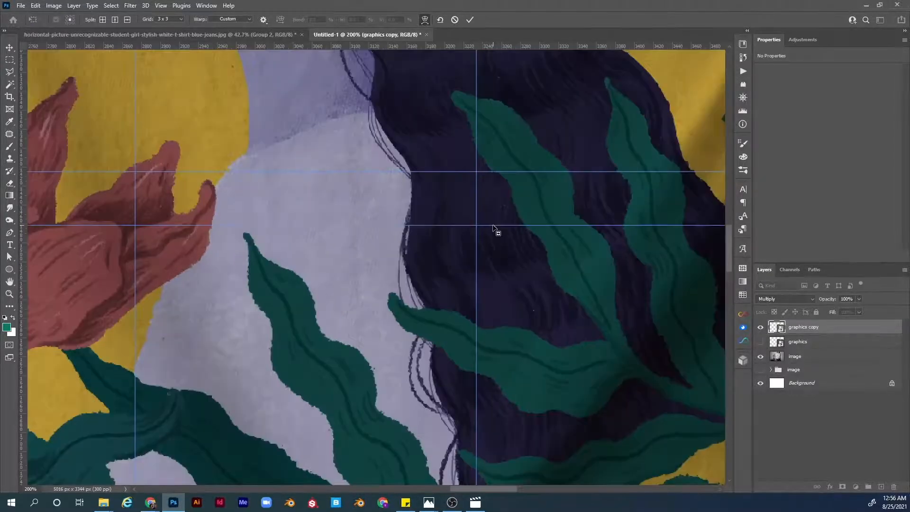
key("ctrl+minus")
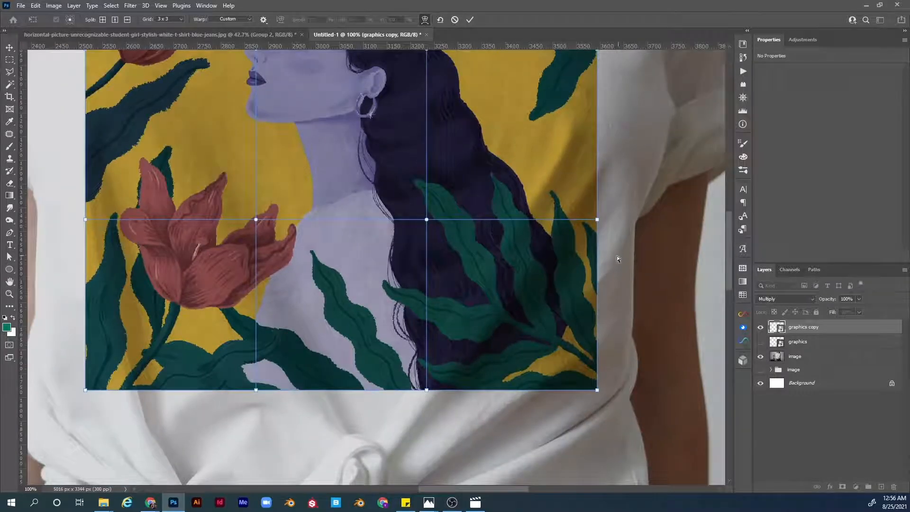
left_click(500, 387)
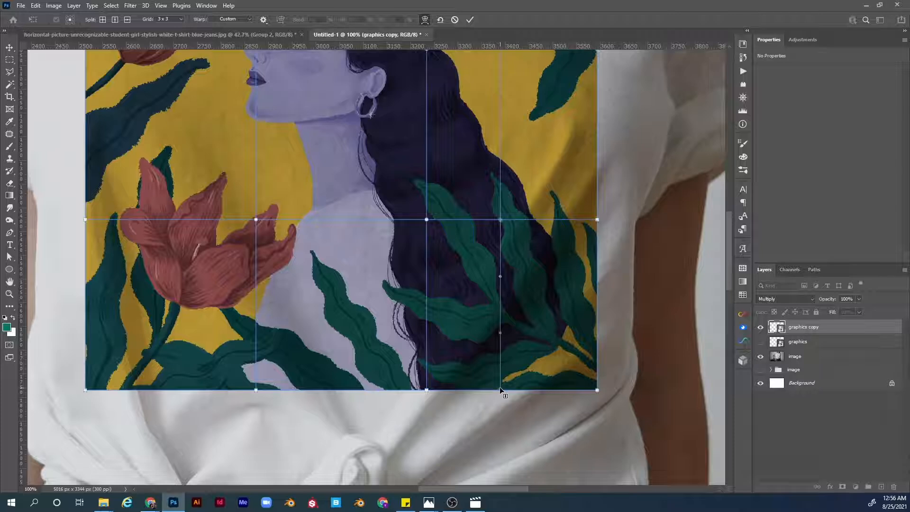
left_click(546, 390)
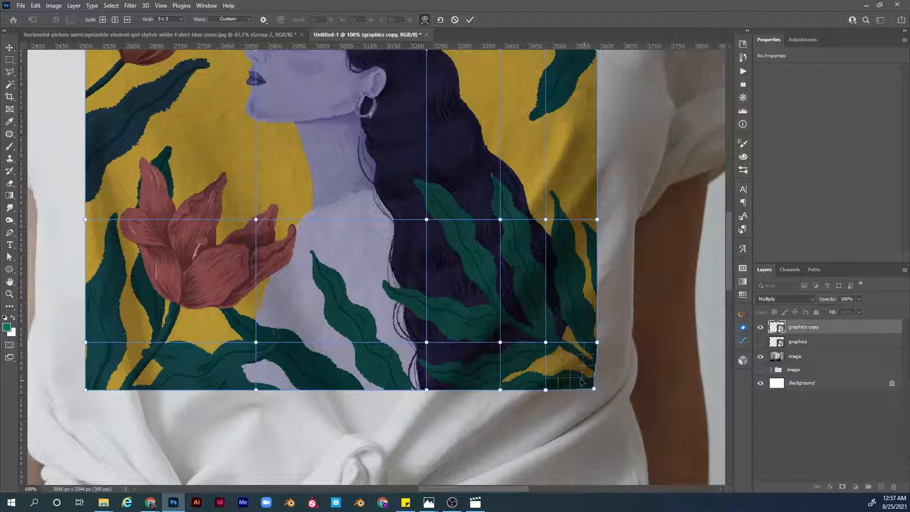
Step: Drag the bottom-right warp point slightly inward to follow the shirt's fold
left_click_drag(584, 377, 575, 376)
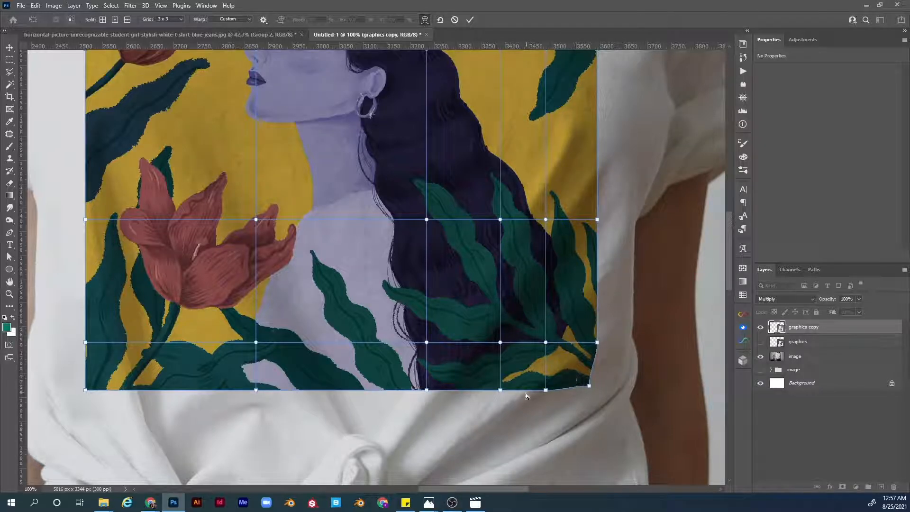
key("ctrl+=")
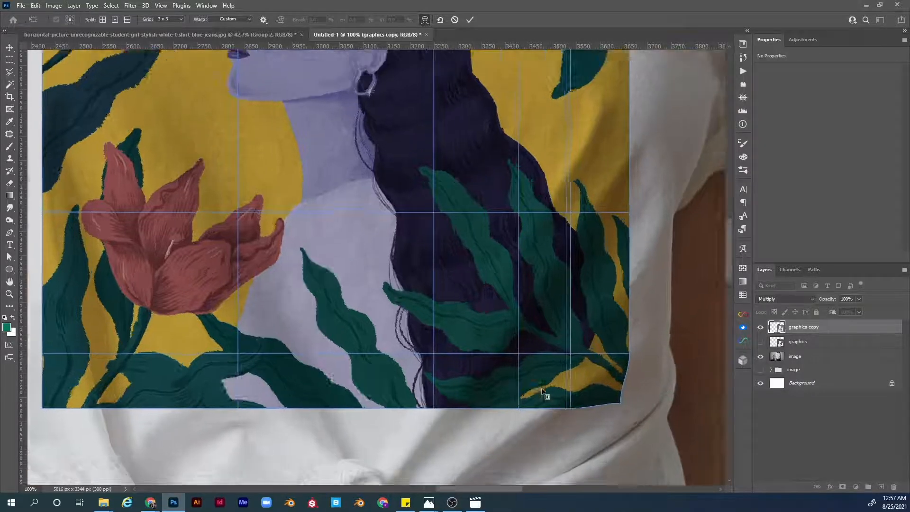
Step: Add two closely spaced vertical warp splits on the design's bottom edge near the right fold and pinch their bottom points together
left_click_drag(556, 375, 352, 213)
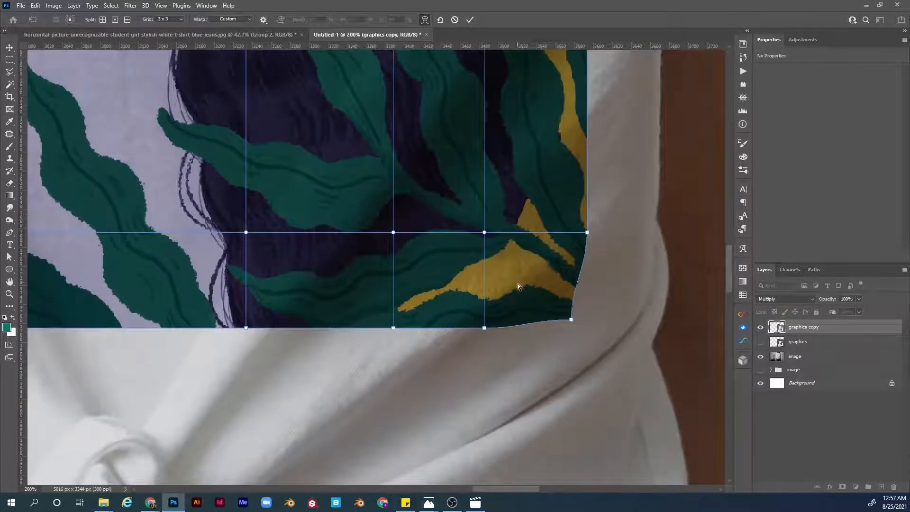
left_click(484, 328)
left_click_drag(483, 326, 474, 326)
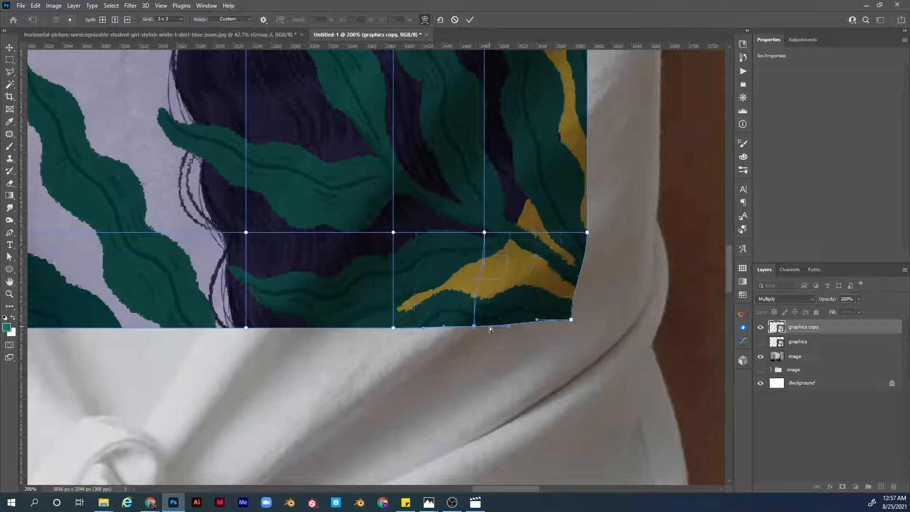
left_click(489, 326, "alt")
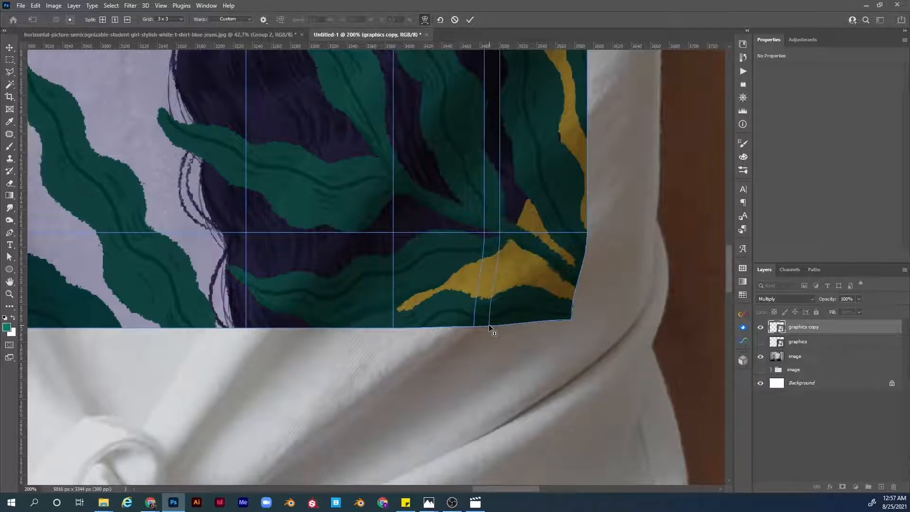
left_click(488, 325)
mouse_move(488, 325)
left_mouse_down()
mouse_move(479, 332)
mouse_move(468, 323)
mouse_move(501, 325)
mouse_move(479, 326)
left_mouse_up()
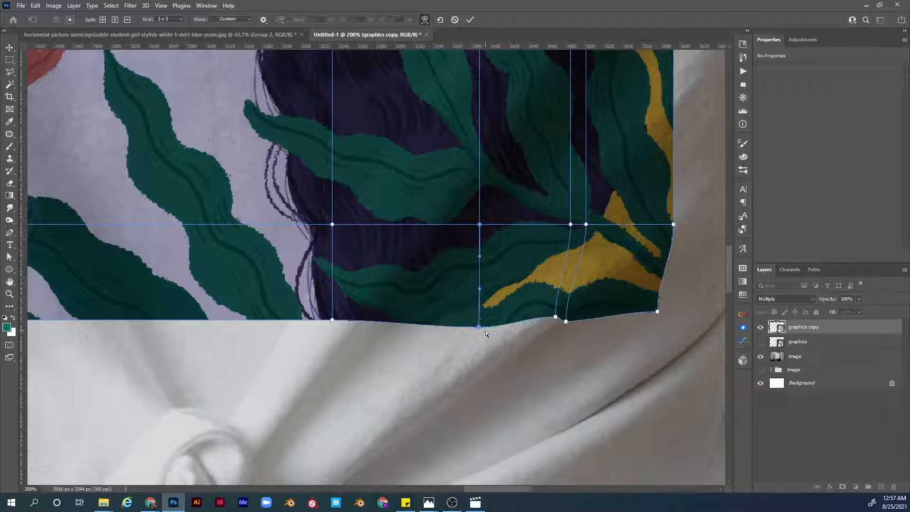
Step: Adjust the curve handle of a bottom-edge warp point to smooth the hem, undoing the last handle drag
left_click(333, 321)
mouse_move(381, 320)
left_mouse_down()
mouse_move(382, 331)
mouse_move(383, 316)
left_mouse_up()
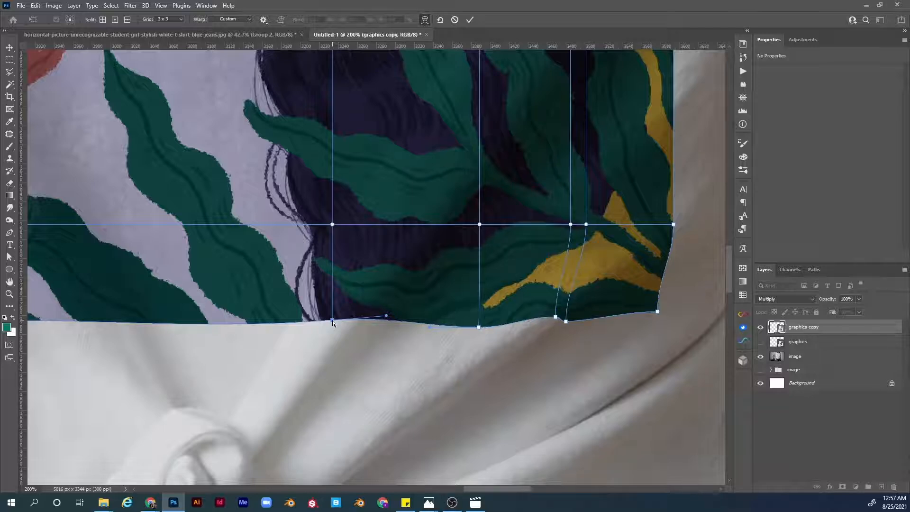
left_click(331, 320)
left_click_drag(385, 316, 386, 295)
key("ctrl+z")
Step: Add a pair of vertical warp splits further left on the bottom edge and pinch them to match a hem fold
scroll(357, 320, "up", 1)
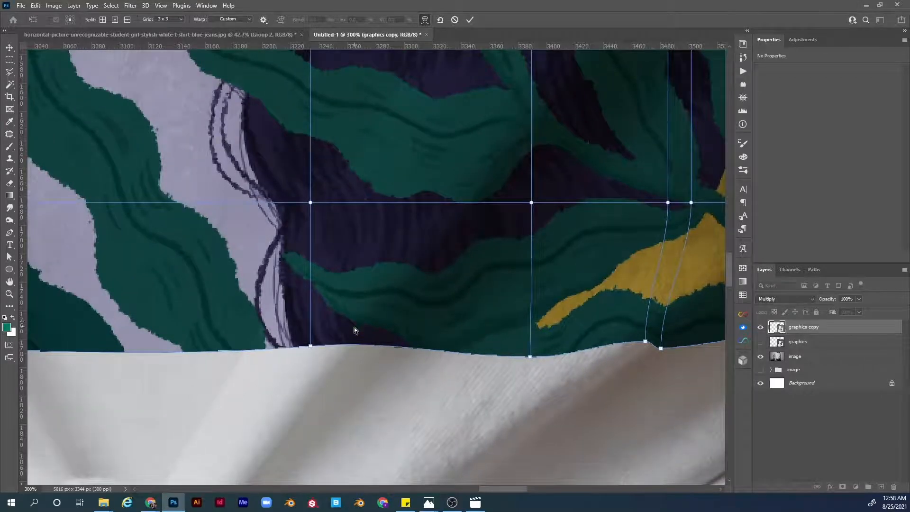
left_click(351, 343, "alt")
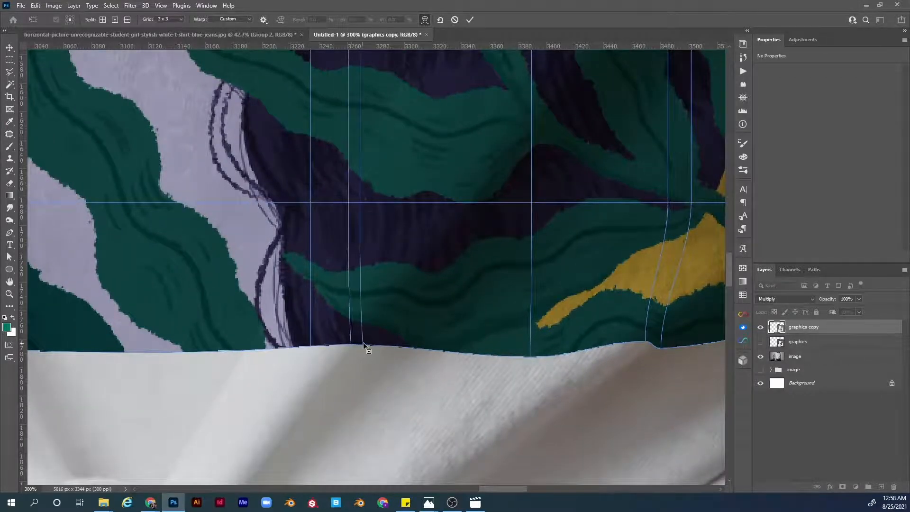
left_click(363, 343, "alt")
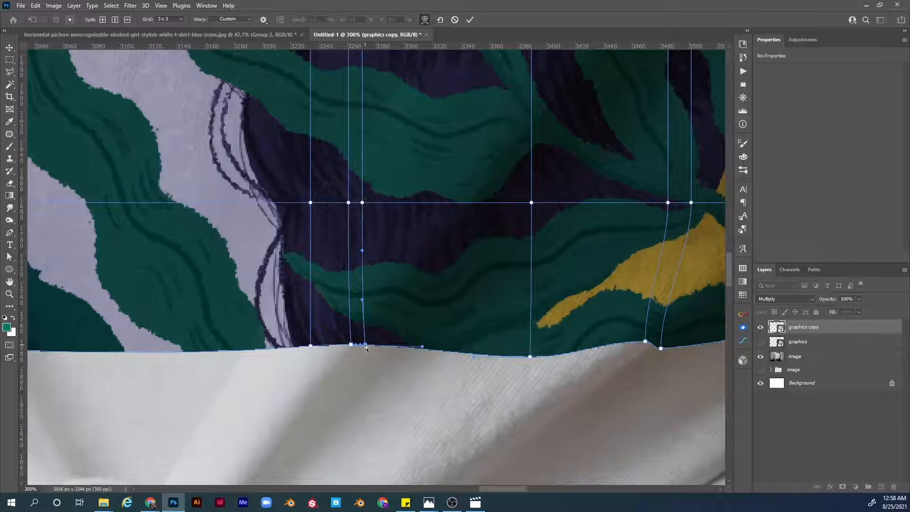
left_click_drag(366, 348, 344, 343)
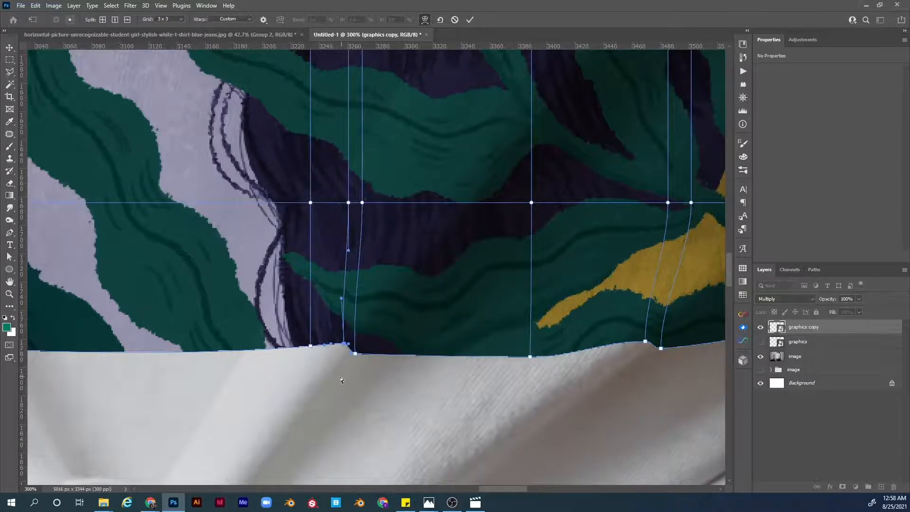
Step: Nudge a bottom warp point up, then add another vertical split and pull its bottom point down along the hem
left_click_drag(339, 378, 446, 355)
left_click(416, 323)
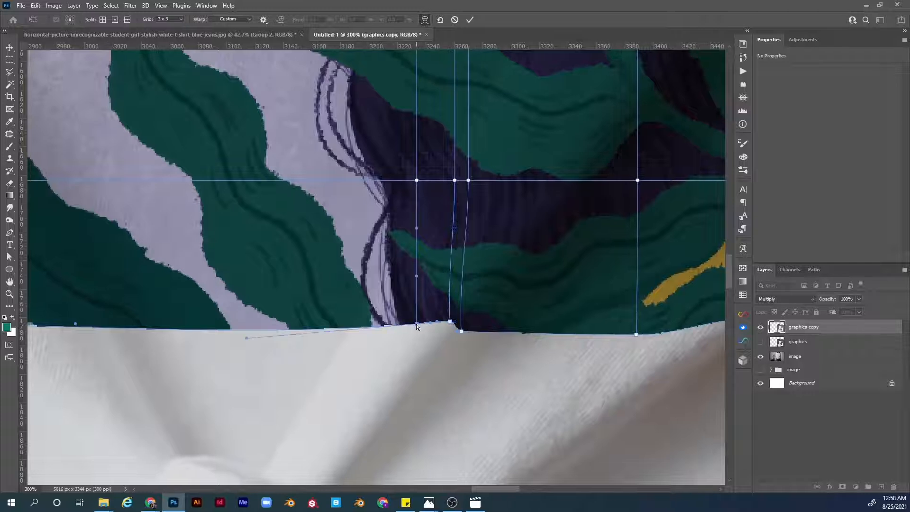
left_click_drag(416, 323, 416, 320)
left_click(357, 321, "alt")
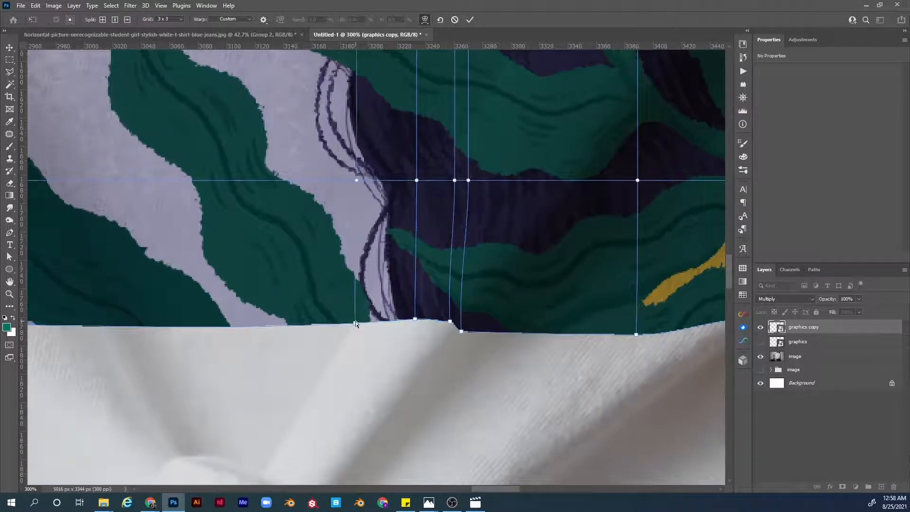
left_click_drag(354, 324, 353, 329)
Step: Add a vertical warp split further left on the bottom edge and shift its point left to follow the hem
left_click_drag(315, 340, 512, 316)
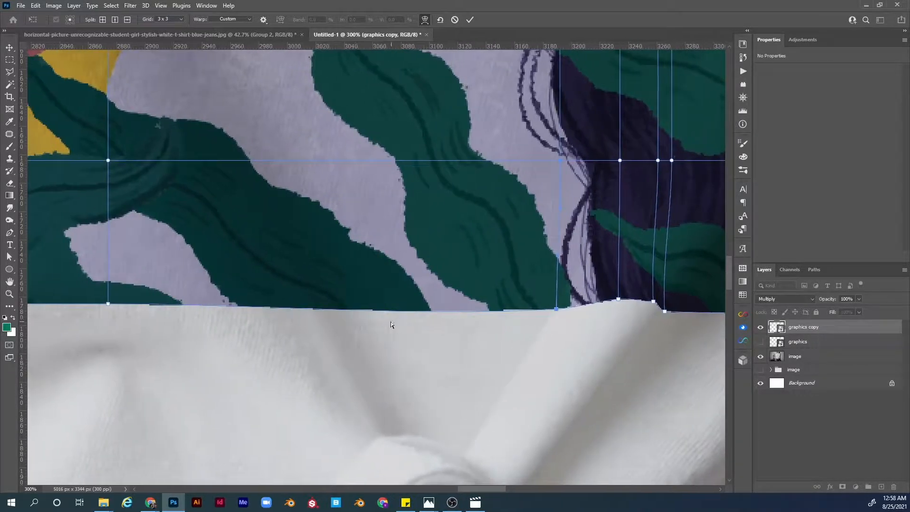
left_click(315, 307, "alt")
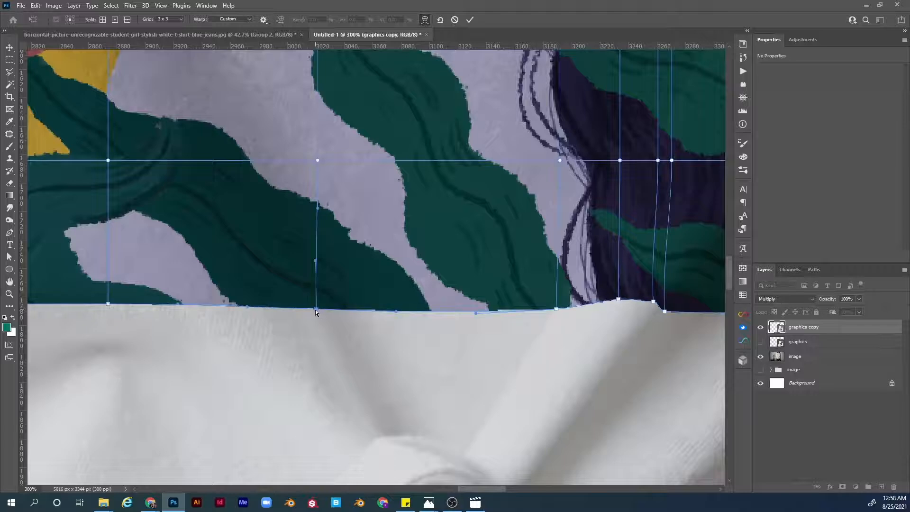
left_click_drag(315, 308, 273, 305)
left_click(274, 312, "alt")
Step: Add another vertical warp split on the left part of the design's bottom edge
left_click_drag(231, 310, 435, 328)
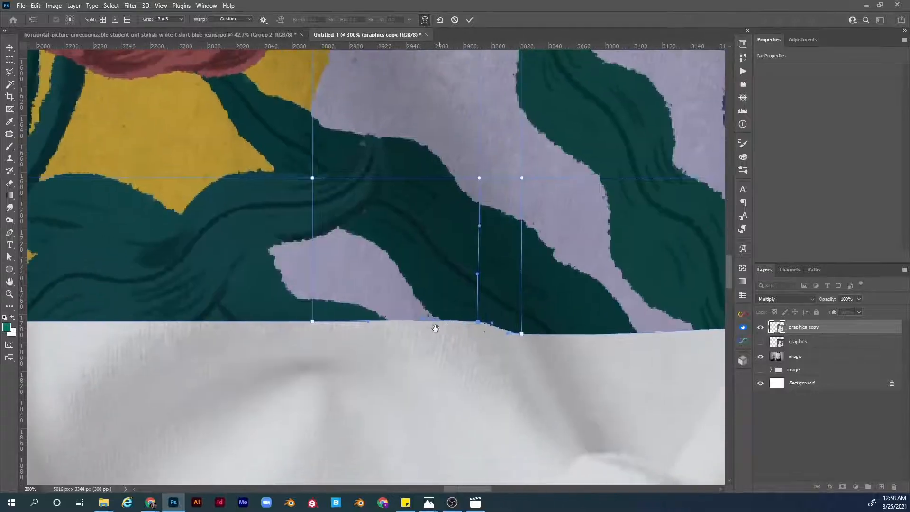
left_click(312, 321)
left_click_drag(313, 321, 474, 256)
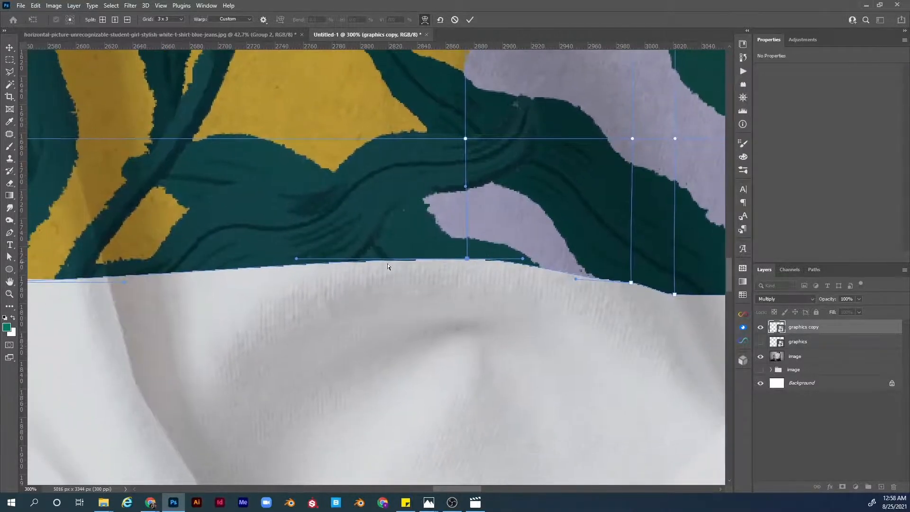
left_click(282, 264)
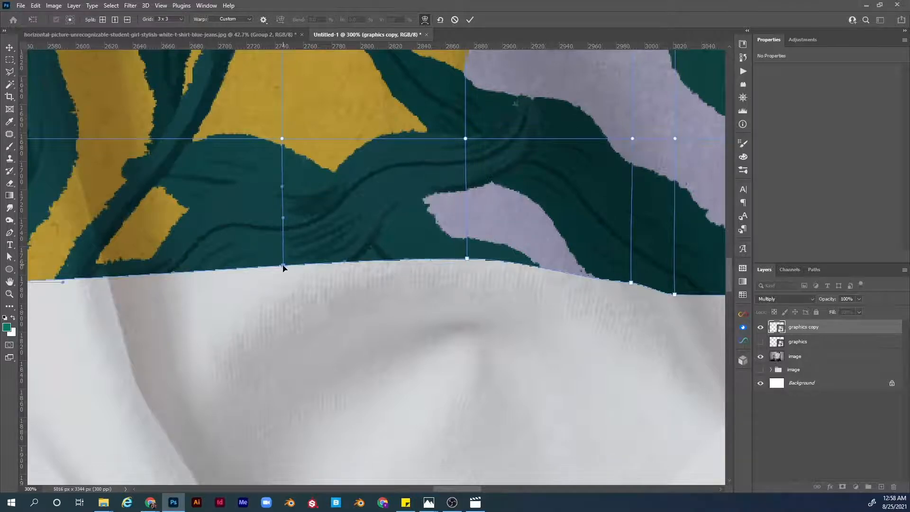
Step: Add two close vertical splits near the lower-left fold and pinch their bottom points together
left_click_drag(283, 265, 456, 303)
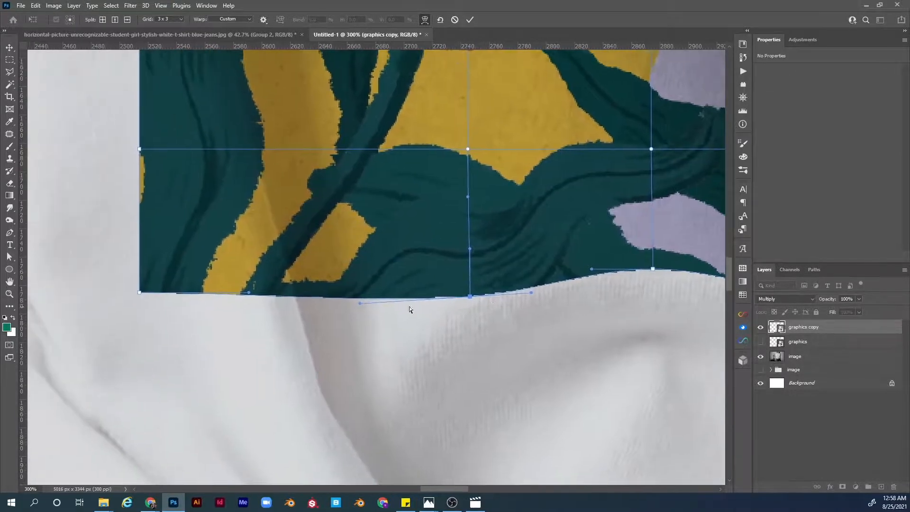
left_click(295, 296)
left_click(313, 297)
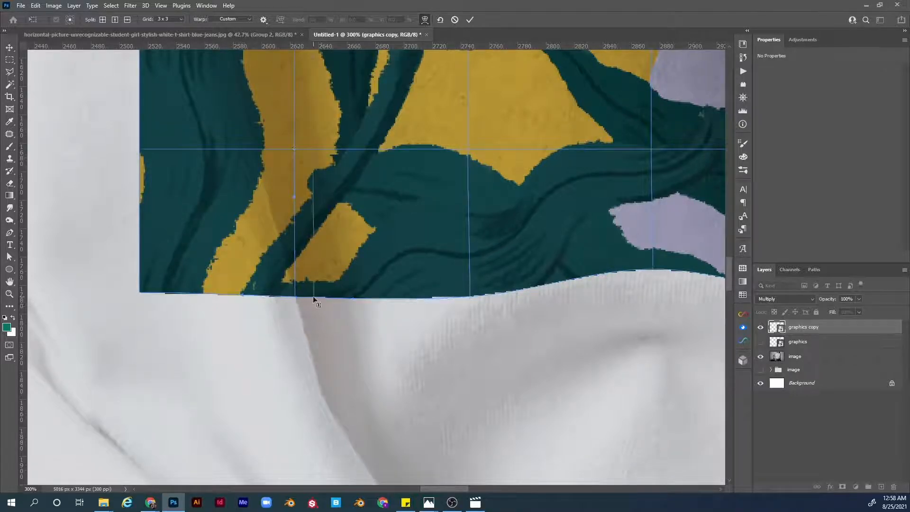
left_click_drag(313, 297, 297, 302)
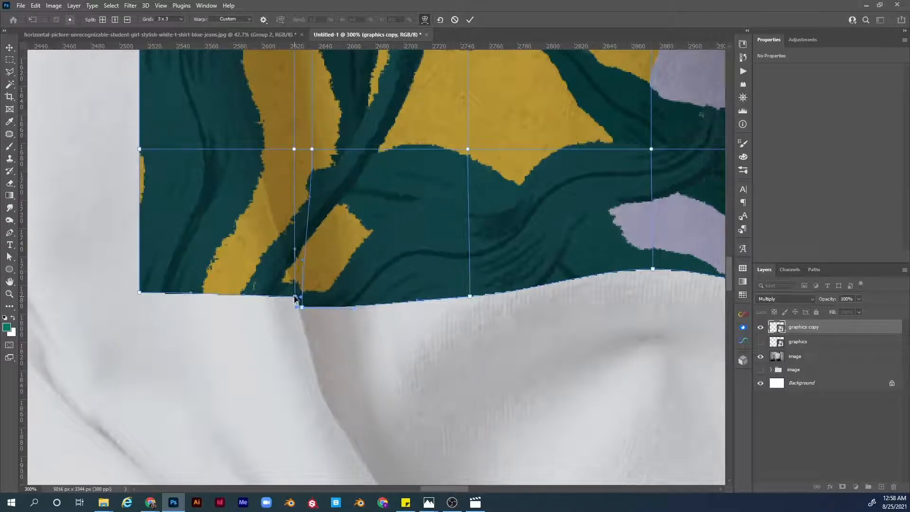
Step: Add a vertical and a horizontal split near the lower-left corner and reshape the left edge to follow the shirt
left_click_drag(293, 298, 320, 342)
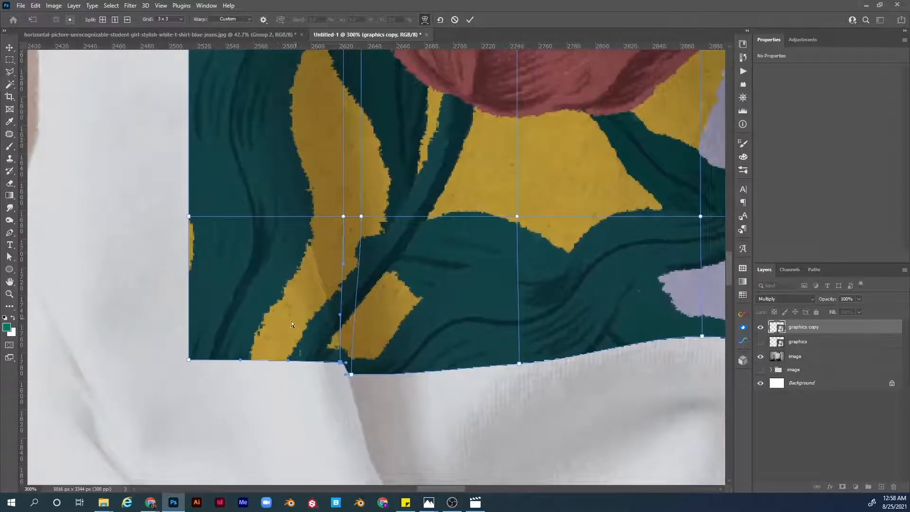
left_click(288, 362)
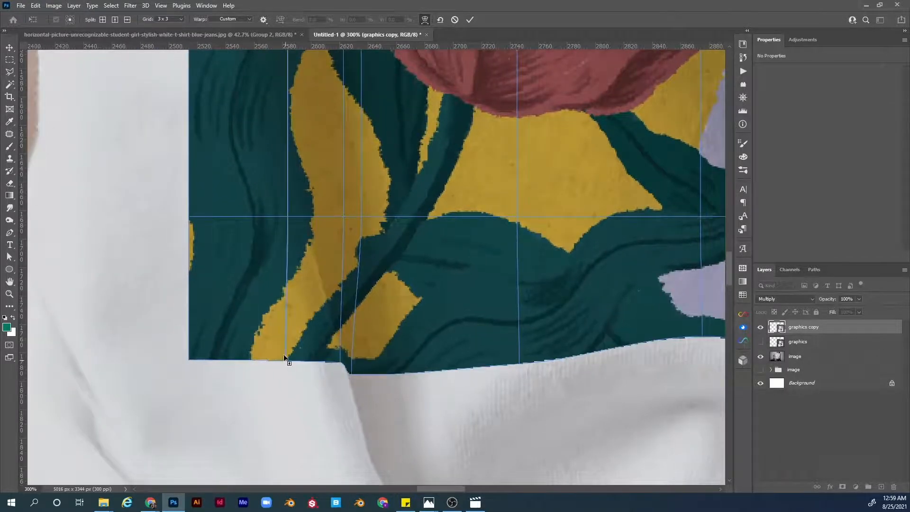
left_click(190, 280, "alt")
left_click_drag(219, 337, 265, 321)
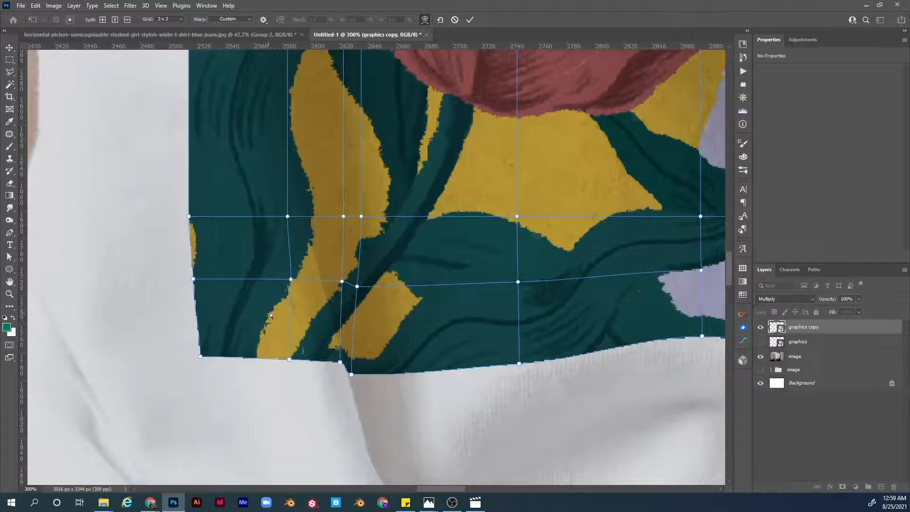
left_click_drag(257, 280, 251, 344)
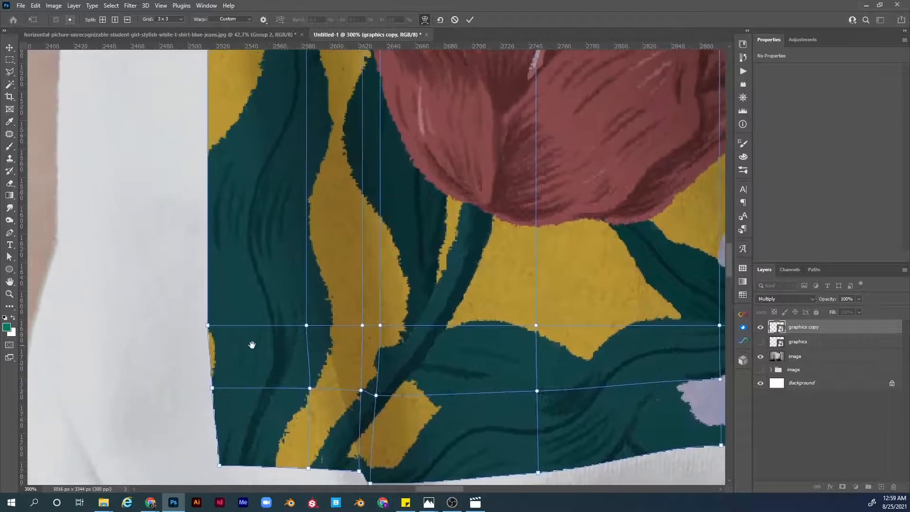
key("ctrl+minus")
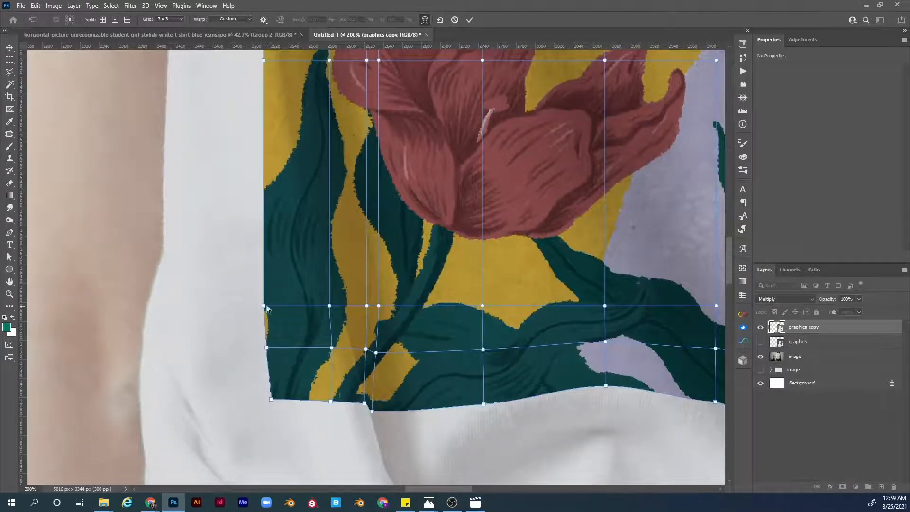
left_click_drag(264, 306, 272, 307)
Step: Add a horizontal warp split on the design's right edge and push its point slightly outward
left_click_drag(290, 253, 289, 408)
left_click_drag(290, 216, 288, 419)
key("ctrl+minus")
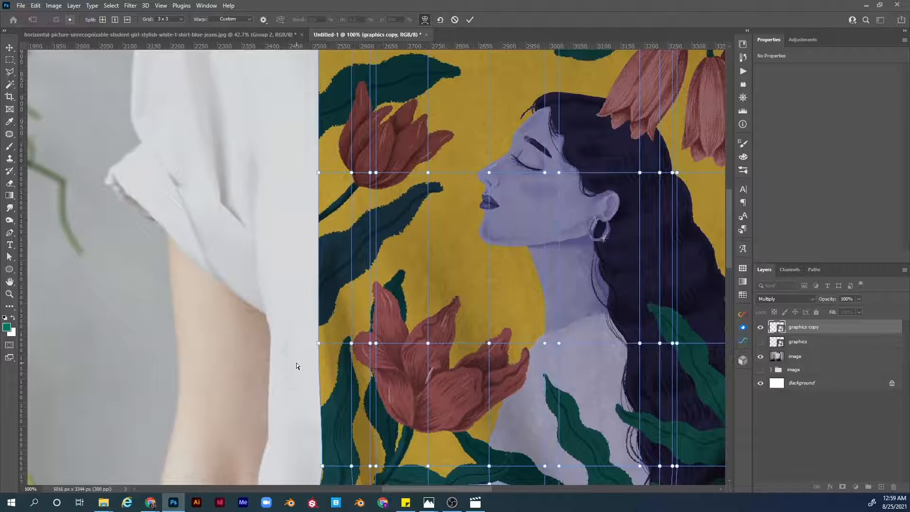
left_click_drag(296, 274, 45, 326)
left_click_drag(532, 314, 472, 320)
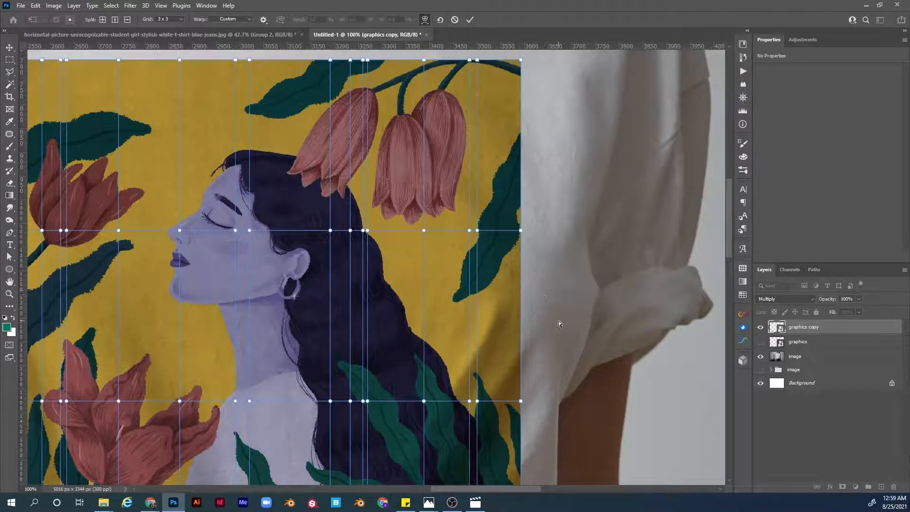
left_click(522, 311)
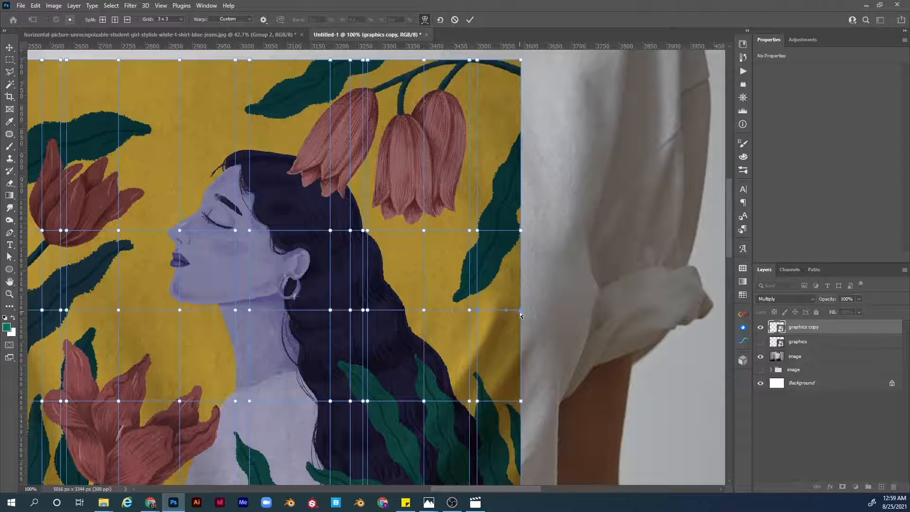
left_click_drag(520, 311, 534, 312)
Step: Add two more horizontal splits lower on the right edge and bow their points outward to follow the sleeve fold
left_click_drag(526, 390, 459, 275)
left_click(453, 256)
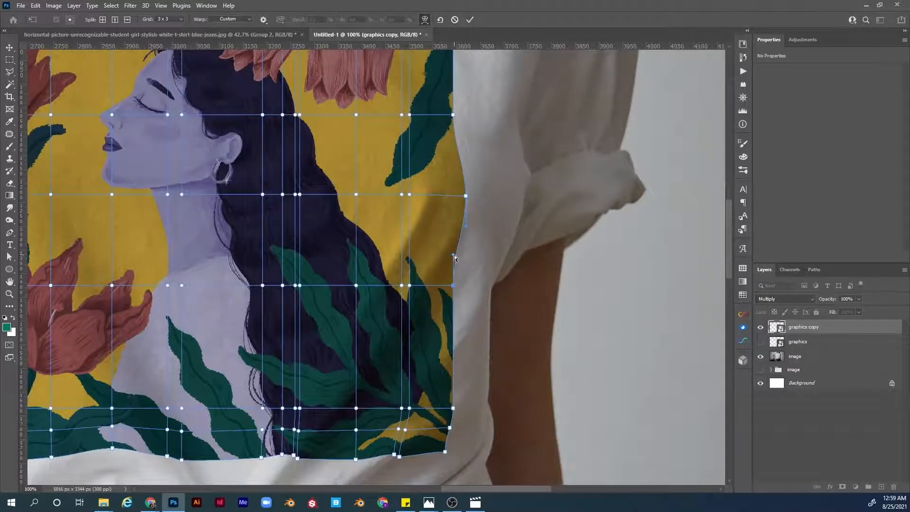
left_click_drag(455, 257, 457, 258)
left_click_drag(472, 330, 450, 276)
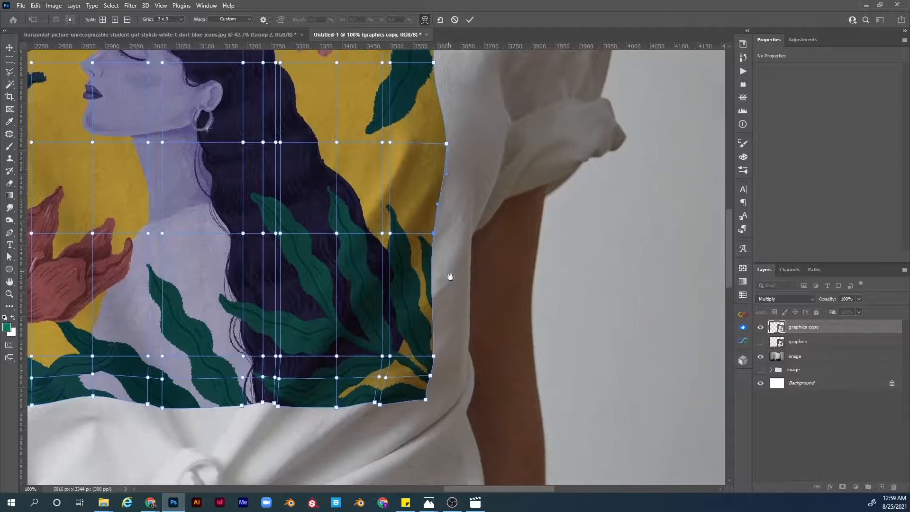
left_click(433, 294)
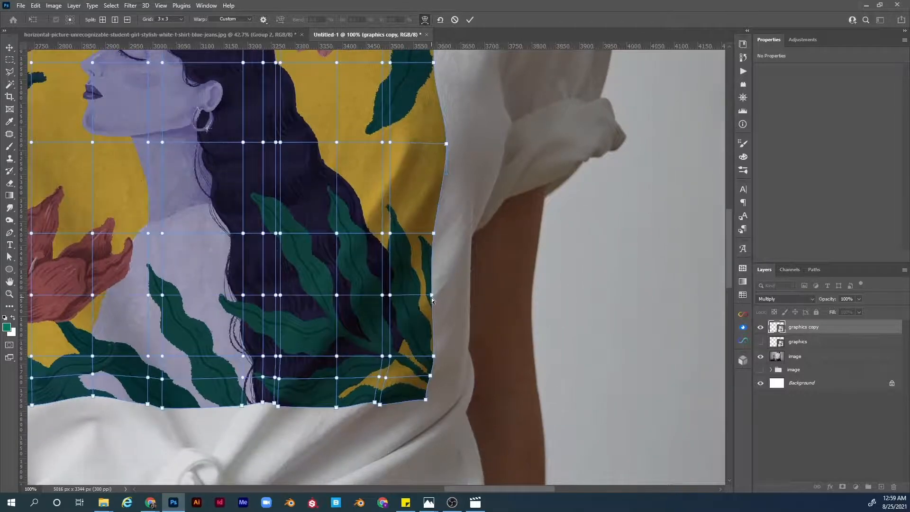
left_click_drag(432, 295, 436, 293)
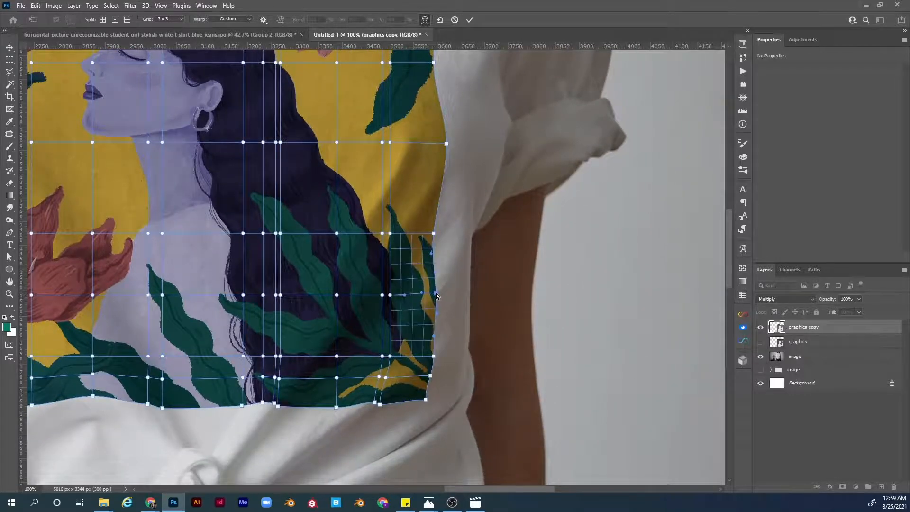
Step: Add another horizontal split low on the right edge and pull its point slightly inward
left_click(435, 319, "alt")
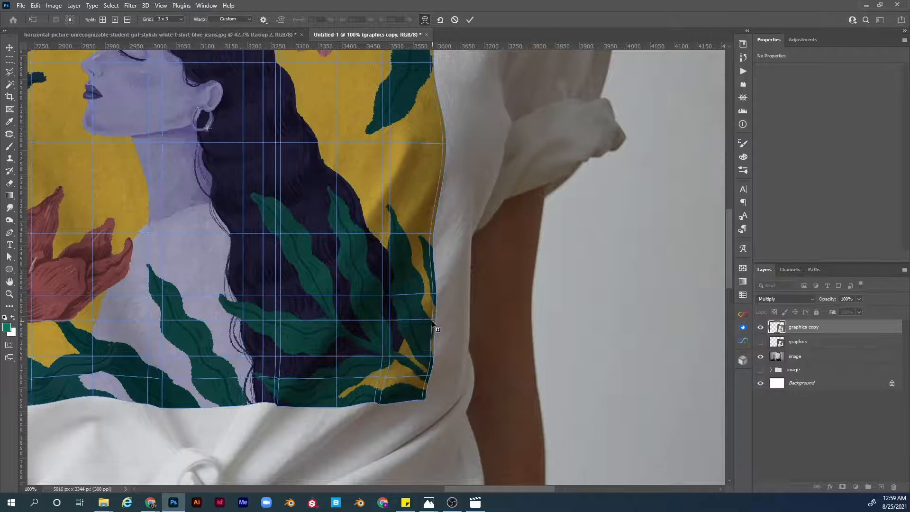
key("ctrl+plus")
key("ctrl+plus")
left_click_drag(493, 374, 486, 369)
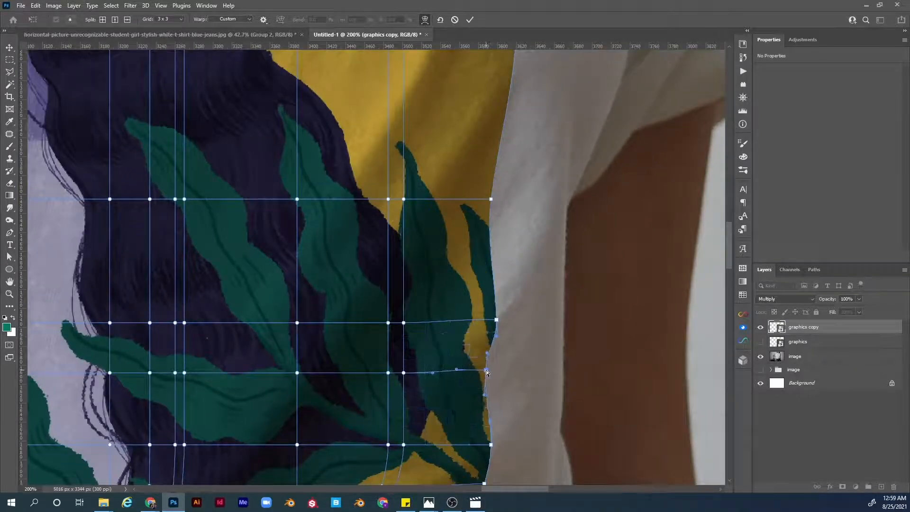
key("ctrl+minus")
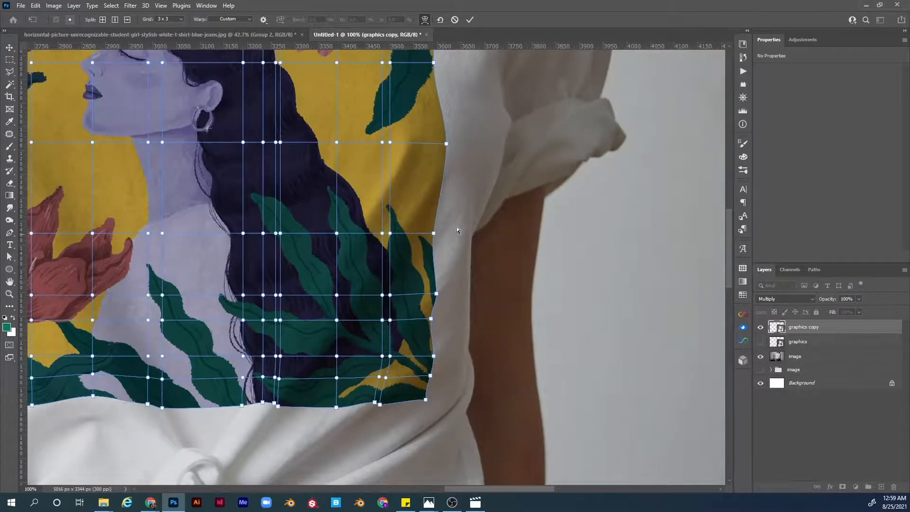
left_click_drag(438, 204, 479, 376)
left_click_drag(467, 288, 446, 420)
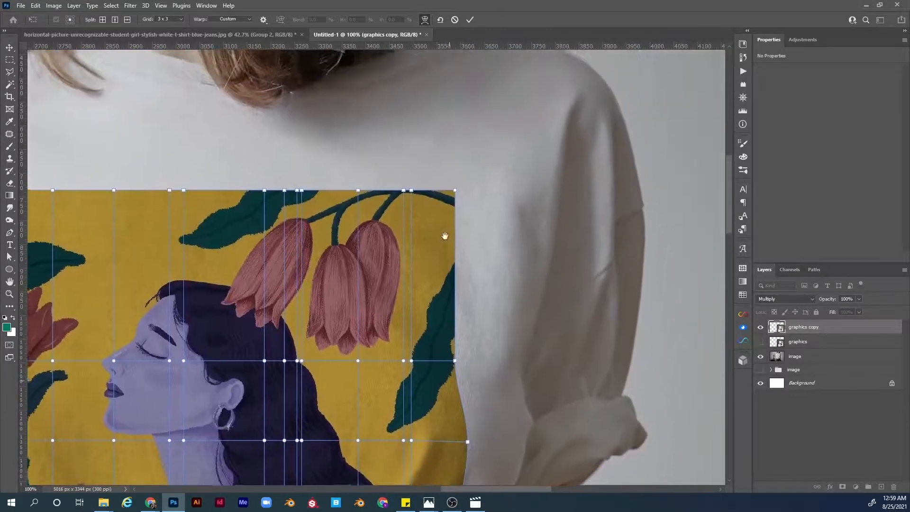
Step: Pull the design's upper-left corner outward and add a split on the left edge to follow the shirt's side
left_click_drag(445, 222, 461, 221)
left_click(460, 258, "alt")
left_click_drag(465, 259, 629, 262)
left_click_drag(338, 250, 429, 249)
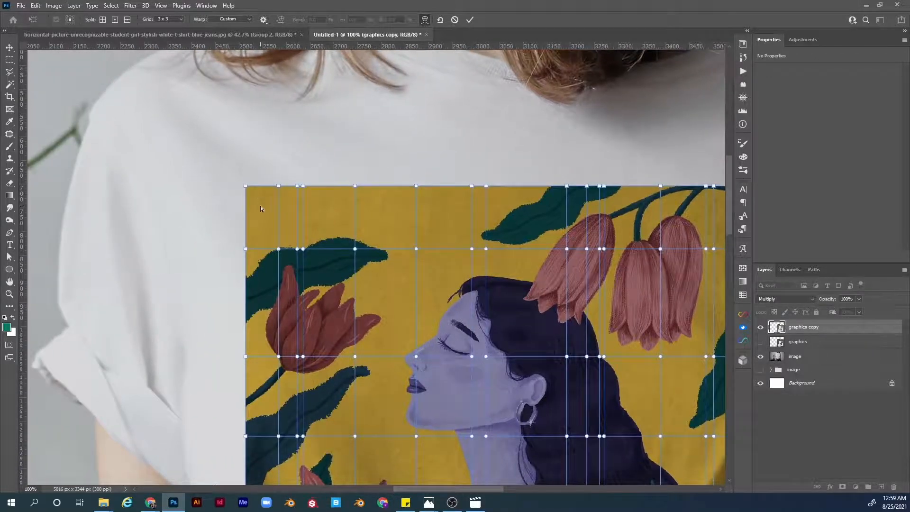
left_click_drag(259, 204, 251, 204)
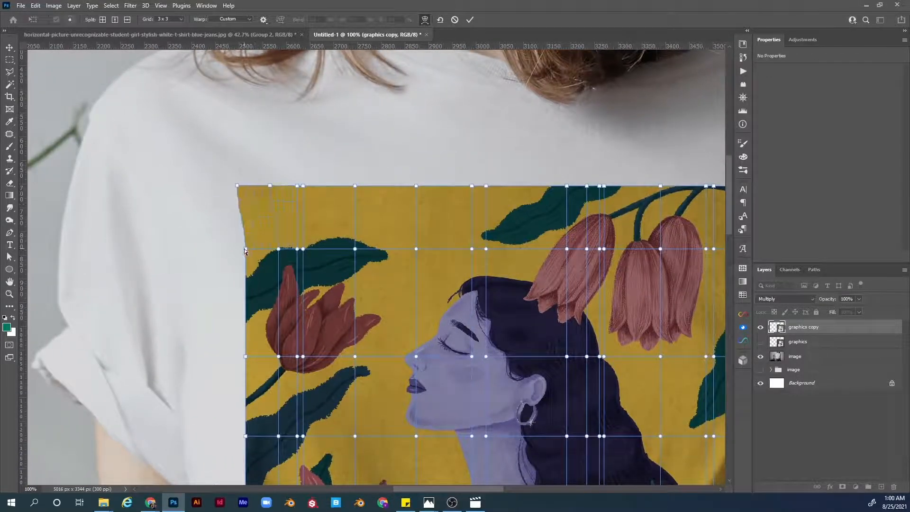
left_click_drag(246, 249, 249, 253)
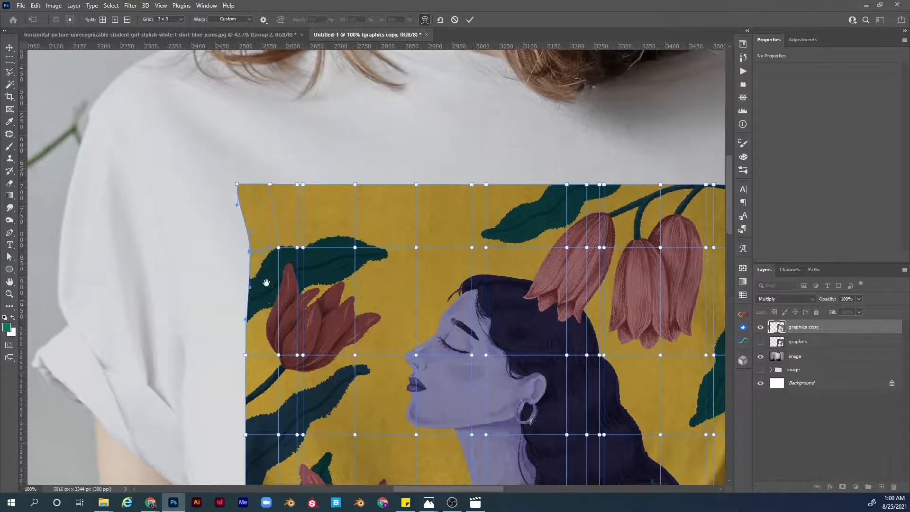
Step: Add a split lower on the left edge, nudge the left edge points slightly outward, and commit the warp
left_click_drag(267, 301, 230, 189)
left_click_drag(210, 325, 198, 322)
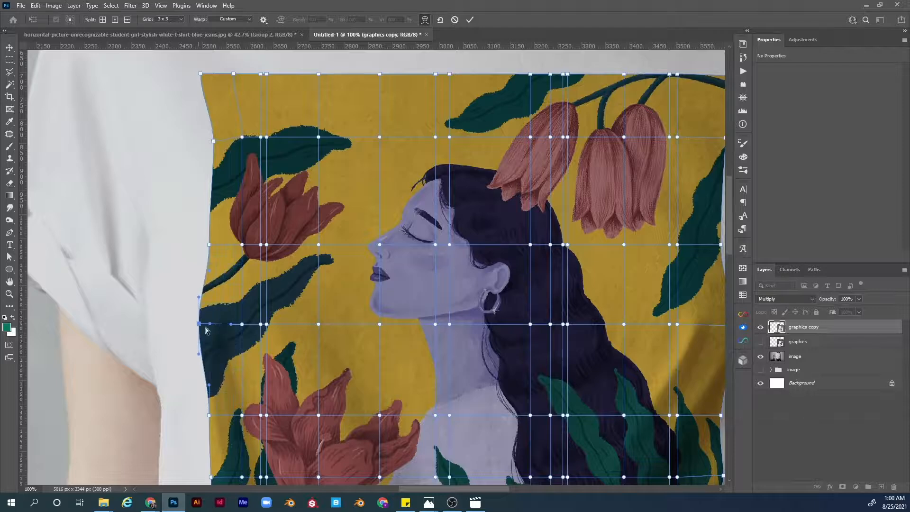
left_click_drag(216, 266, 201, 227)
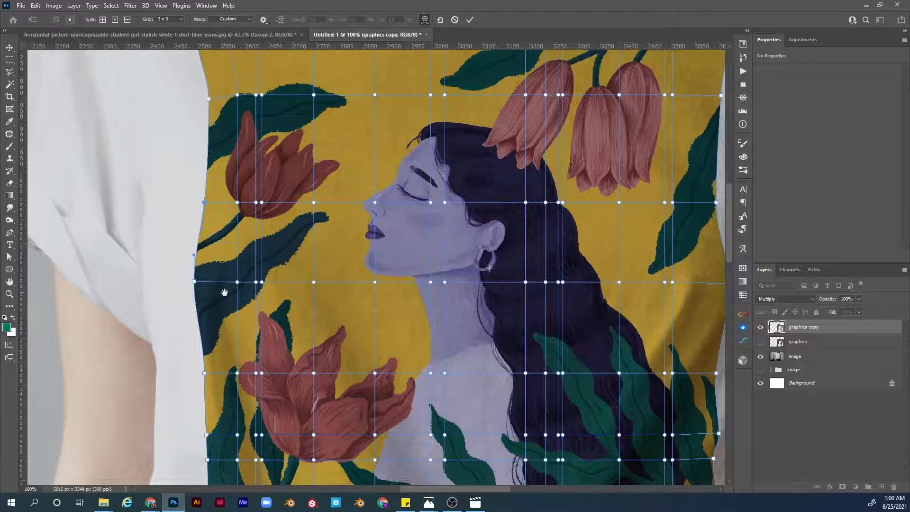
left_click_drag(224, 292, 215, 215)
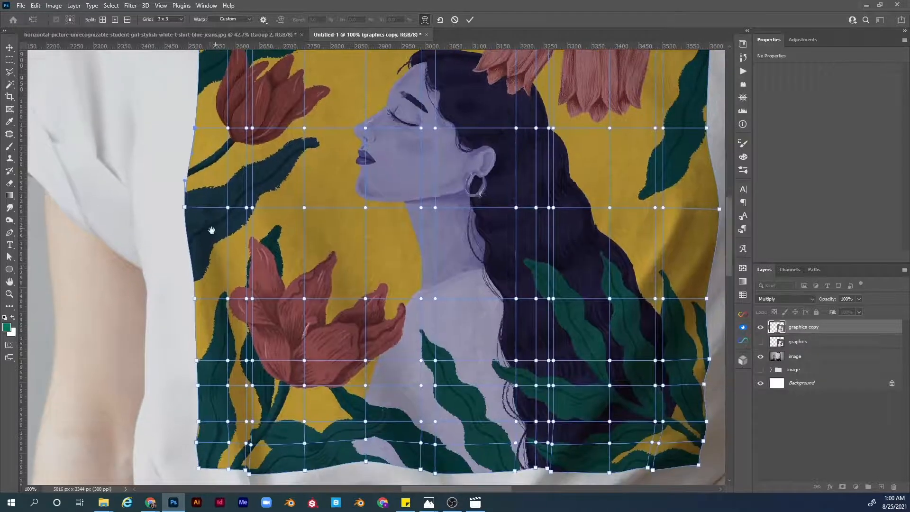
left_click(194, 298)
left_click_drag(195, 271, 191, 270)
left_click_drag(390, 226, 268, 171)
left_click_drag(278, 206, 290, 338)
left_click_drag(335, 172, 389, 149)
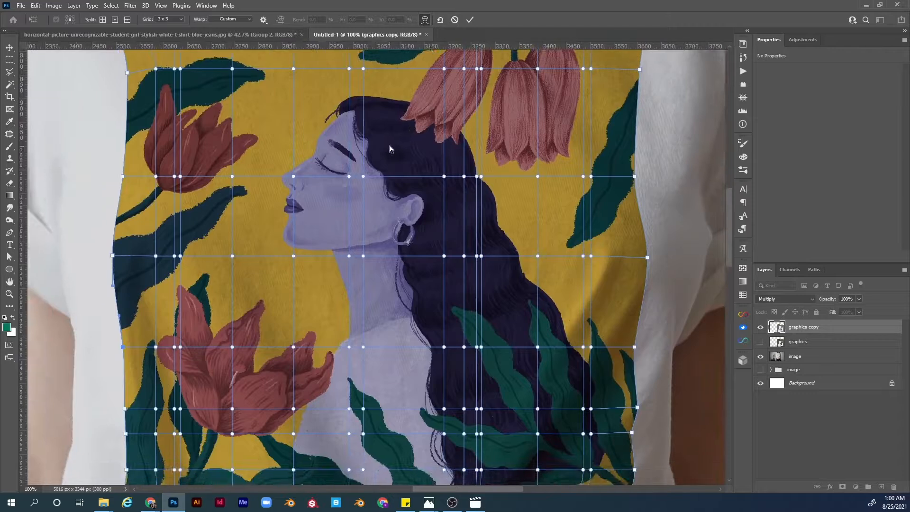
key("Return")
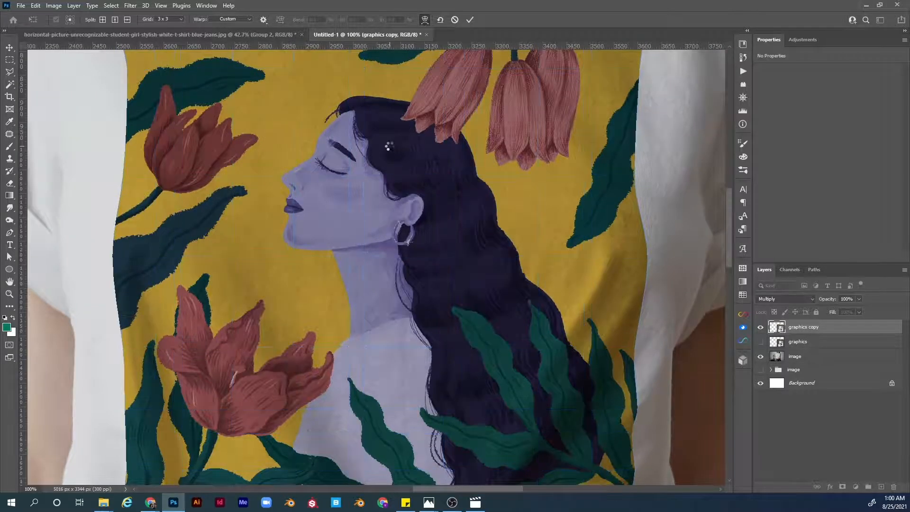
Step: Open the graphics copy layer's blending options and split the Underlying Layer white slider to 187 / 255
key("z")
key("ctrl+0")
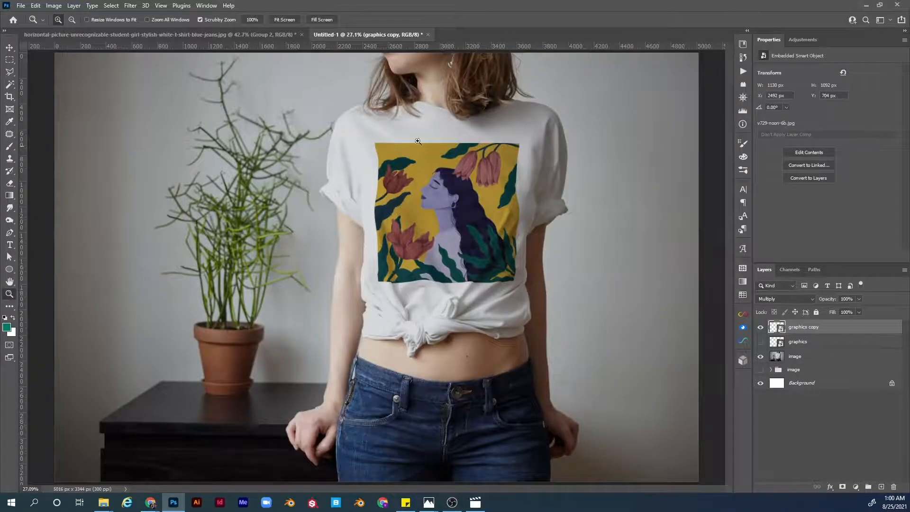
left_click_drag(468, 150, 481, 157)
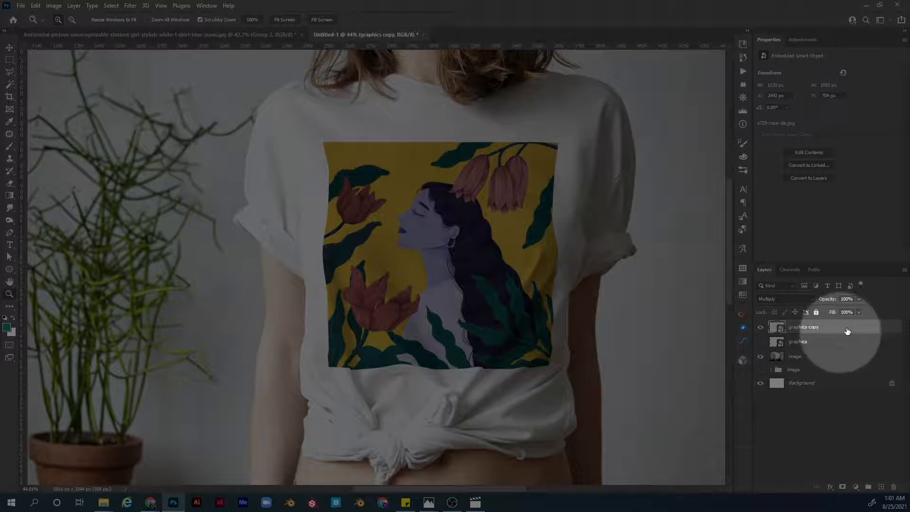
double_click(847, 330)
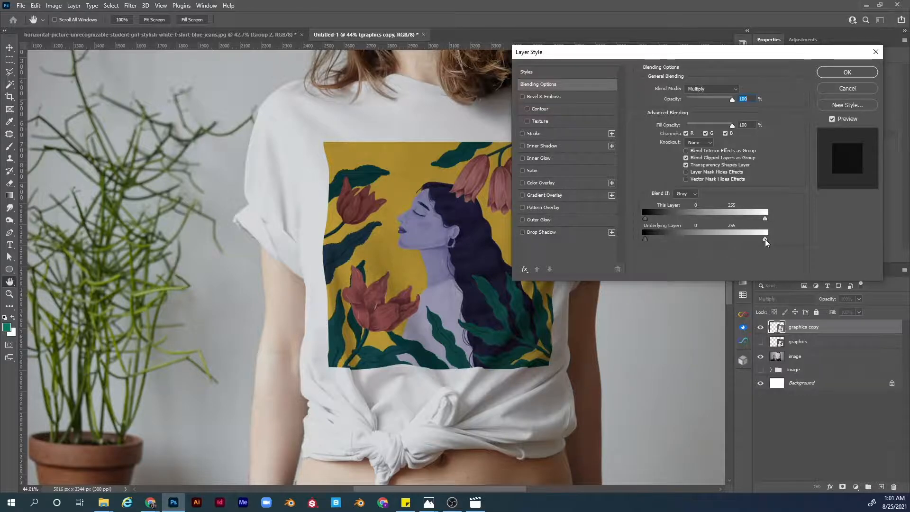
left_click_drag(764, 239, 739, 241)
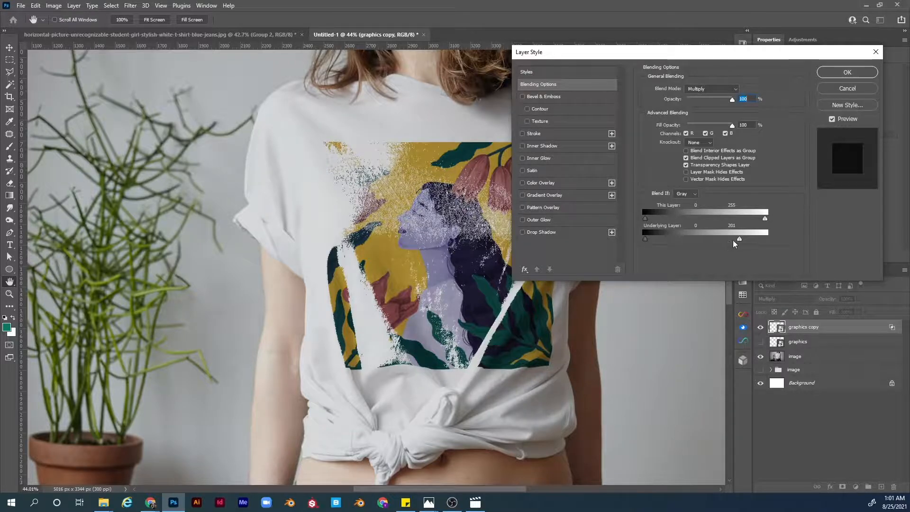
left_click_drag(738, 239, 741, 239)
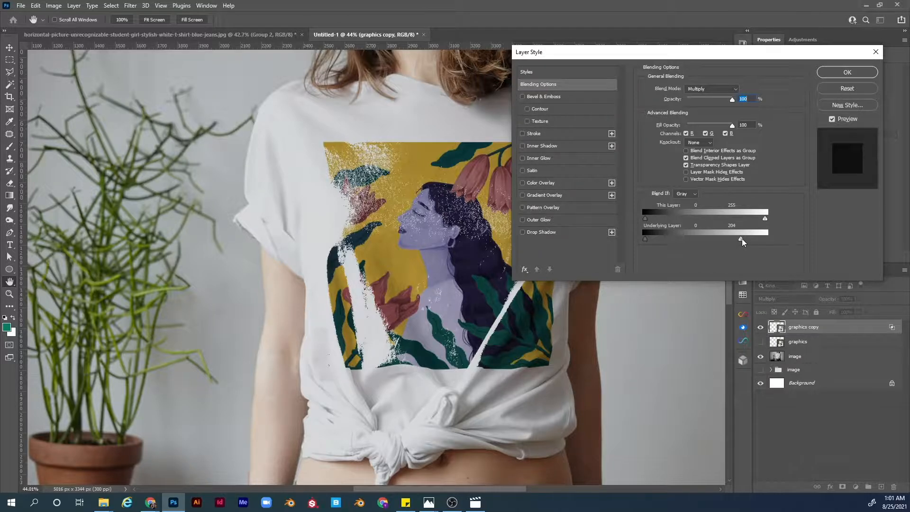
left_click_drag(741, 238, 769, 243)
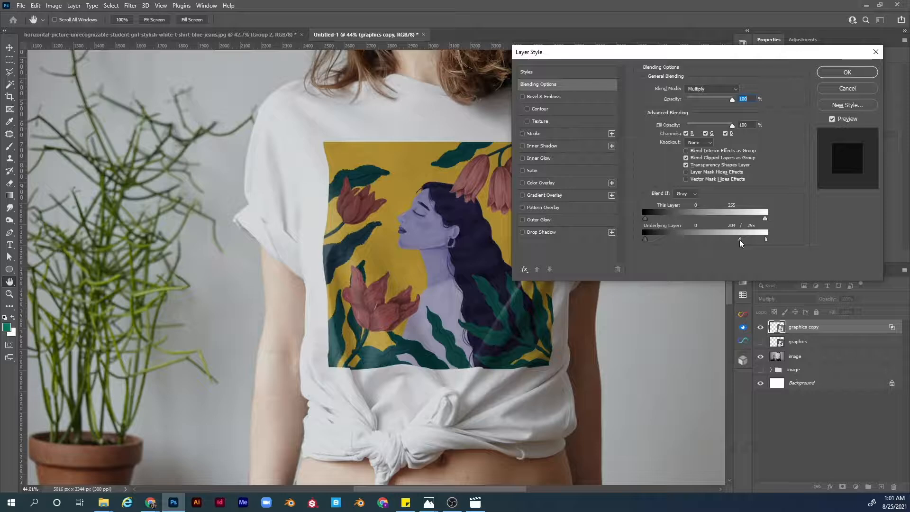
left_click_drag(739, 240, 736, 240)
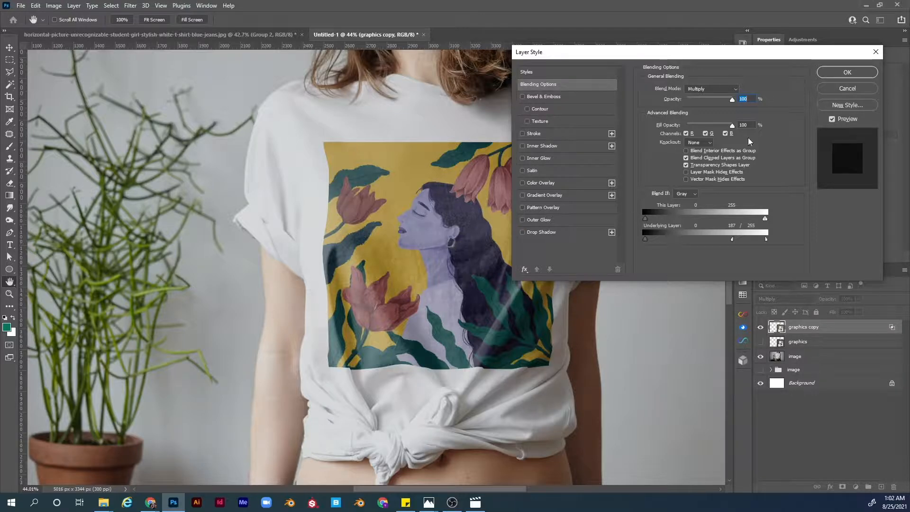
left_click(833, 71)
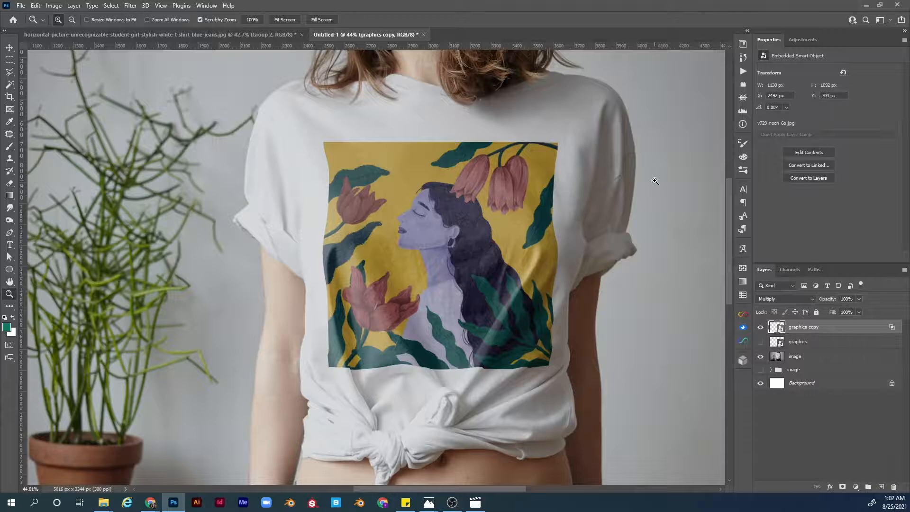
Step: Add a Levels adjustment layer above the graphics copy and clip it to that layer
key("ctrl+0")
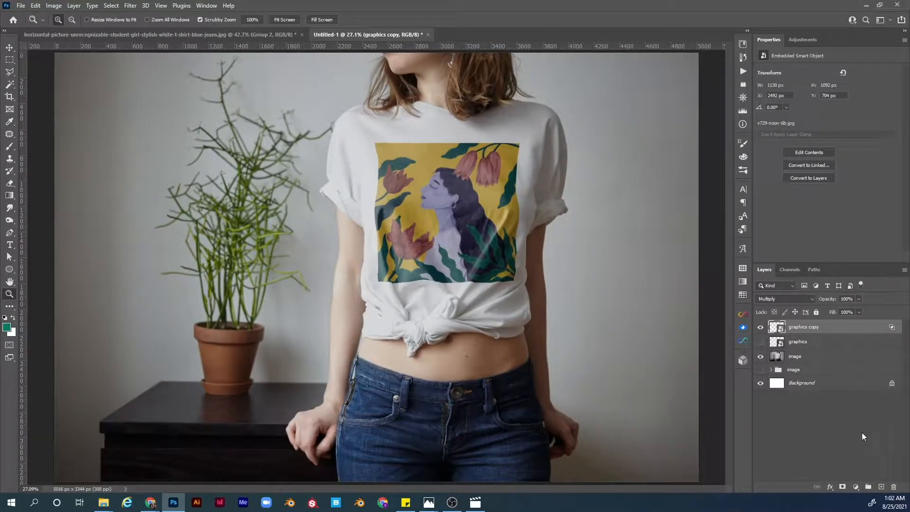
left_click(853, 489)
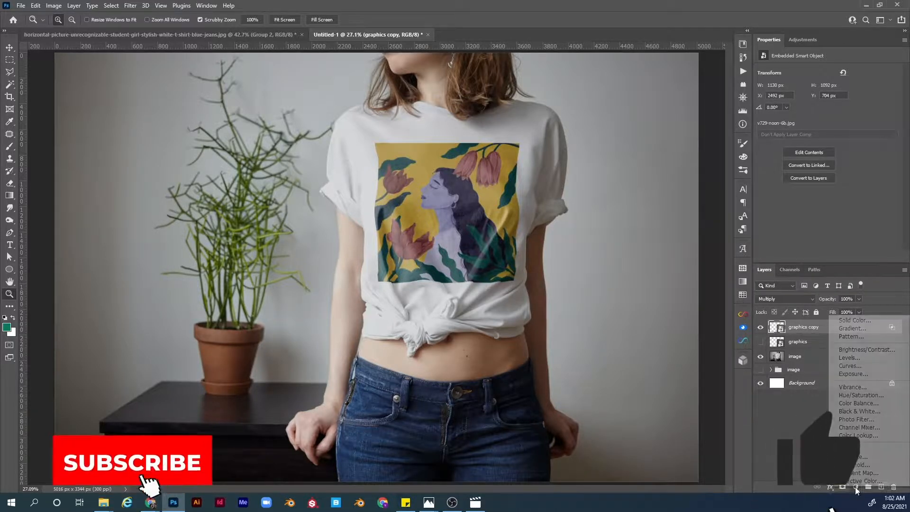
left_click(848, 357)
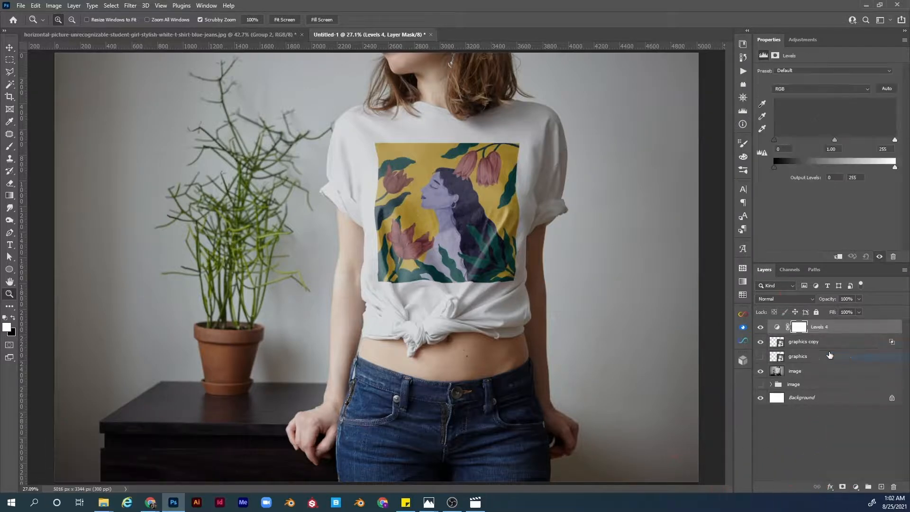
left_click(782, 333, "alt")
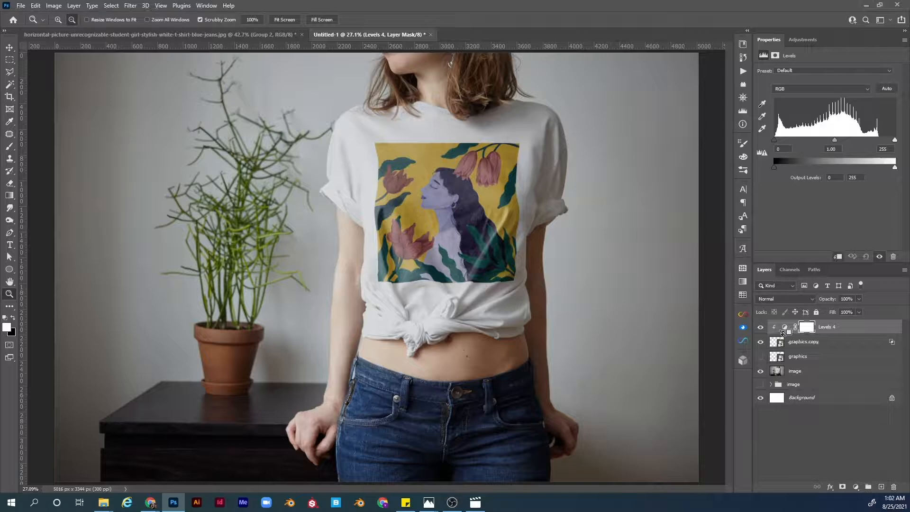
left_click(785, 329)
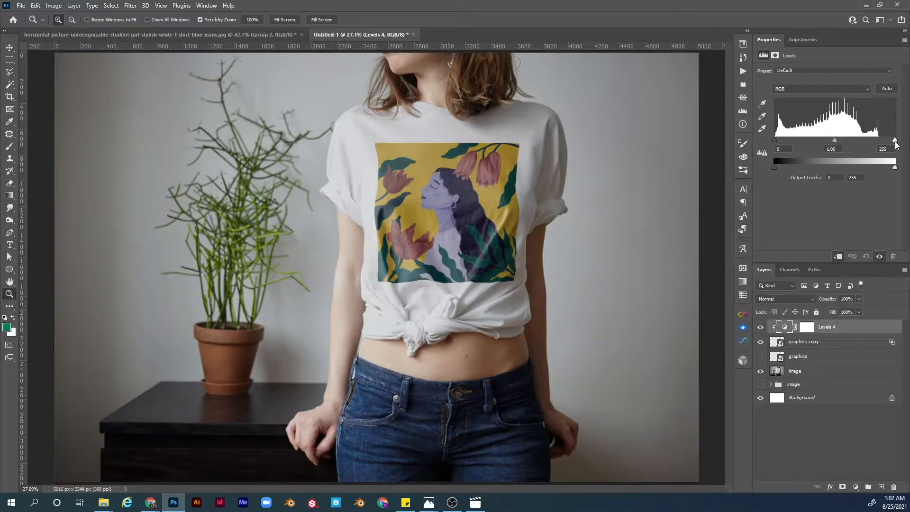
Step: Set the Levels input values to 8 and 221, toggling the adjustment off and on to compare the result
left_click_drag(895, 140, 879, 138)
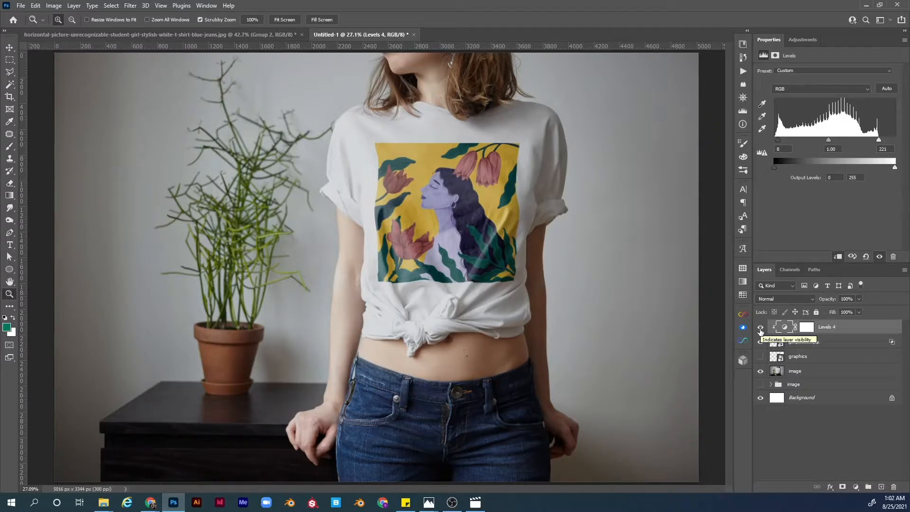
left_click(760, 330)
left_click(760, 329)
left_click_drag(510, 212, 548, 217)
left_click_drag(423, 202, 462, 234)
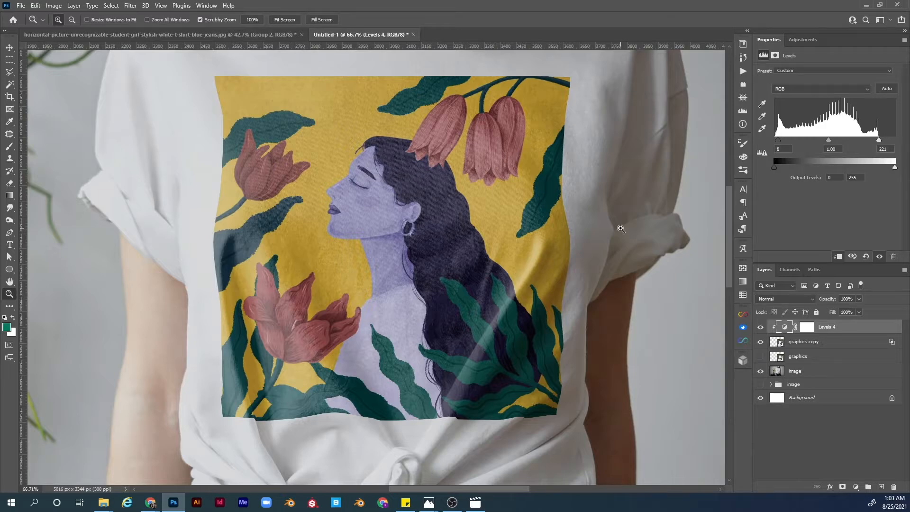
scroll(621, 229, "down", 5)
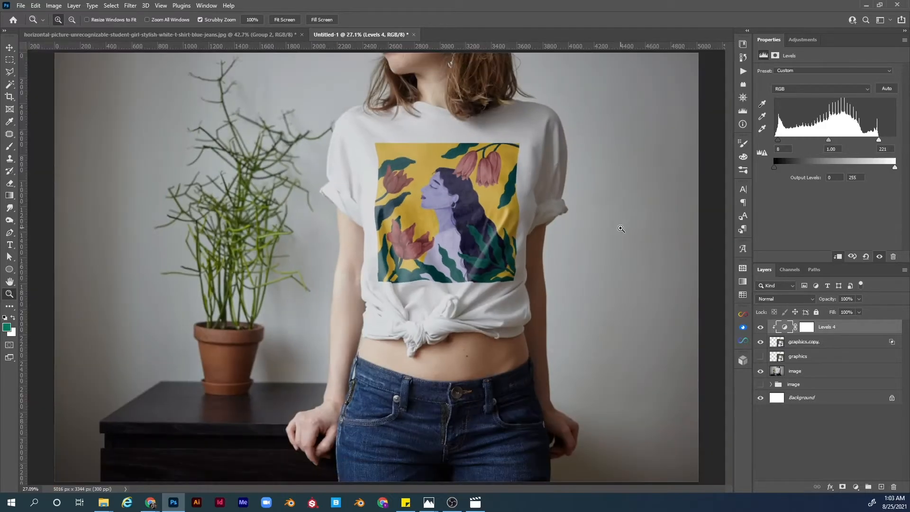